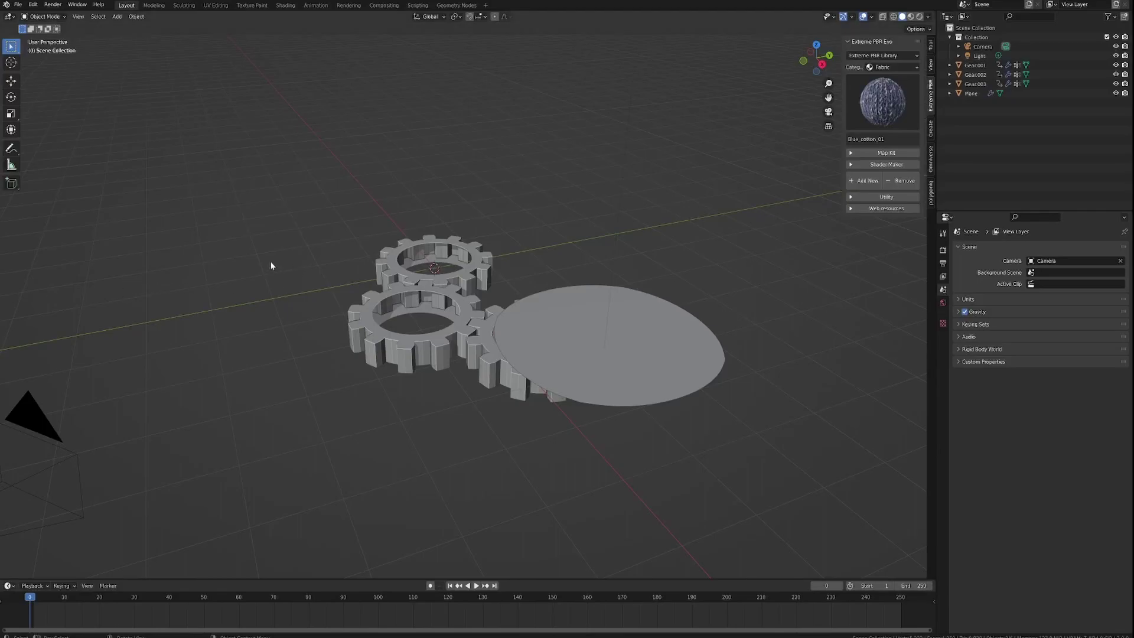
Orbit the view and inspect Gear.003, Gear.001, Gear.002 and the Plane disc.
{"action": "middle_click_drag", "start_coordinate": [263, 258], "coordinate": [324, 347]}
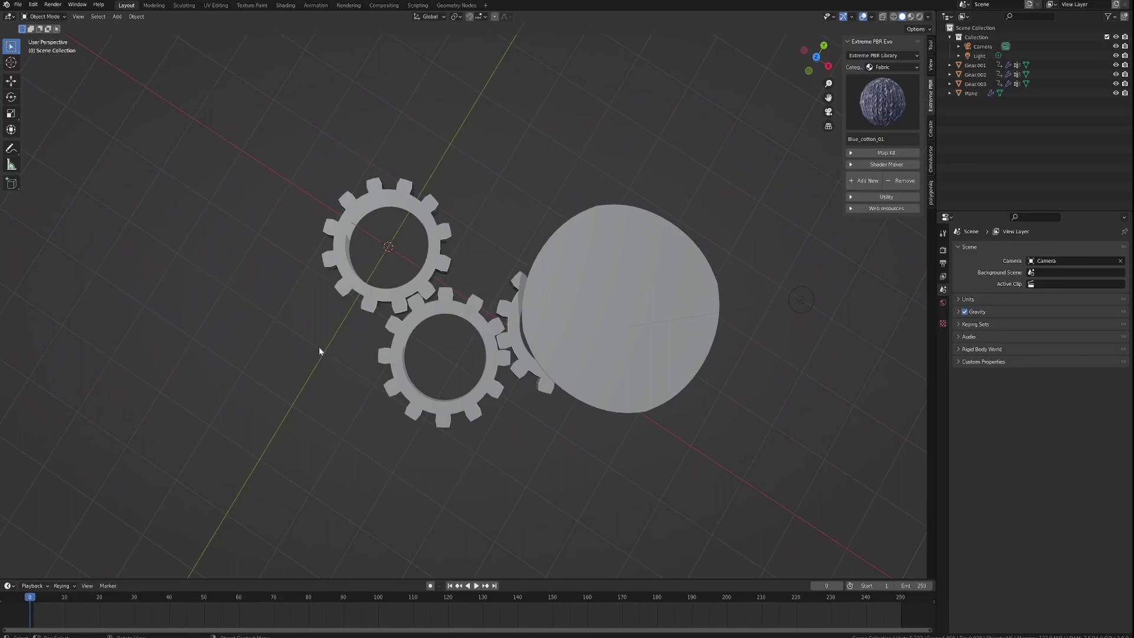
{"action": "middle_click_drag", "start_coordinate": [283, 346], "coordinate": [274, 296]}
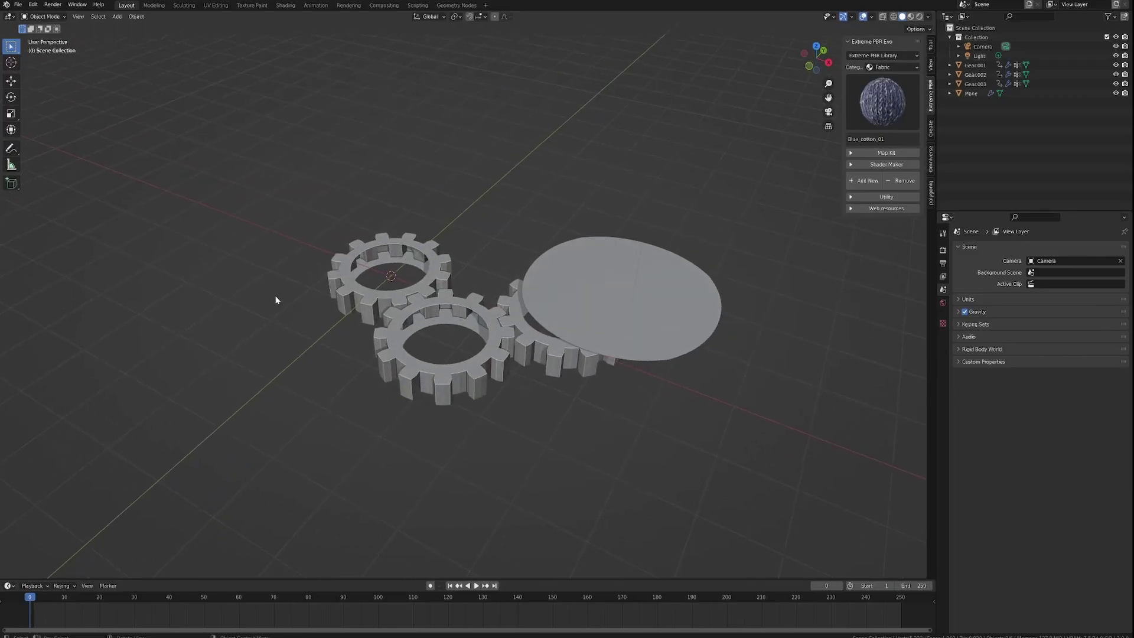
{"action": "scroll", "coordinate": [307, 326], "scroll_direction": "down", "scroll_amount": 2}
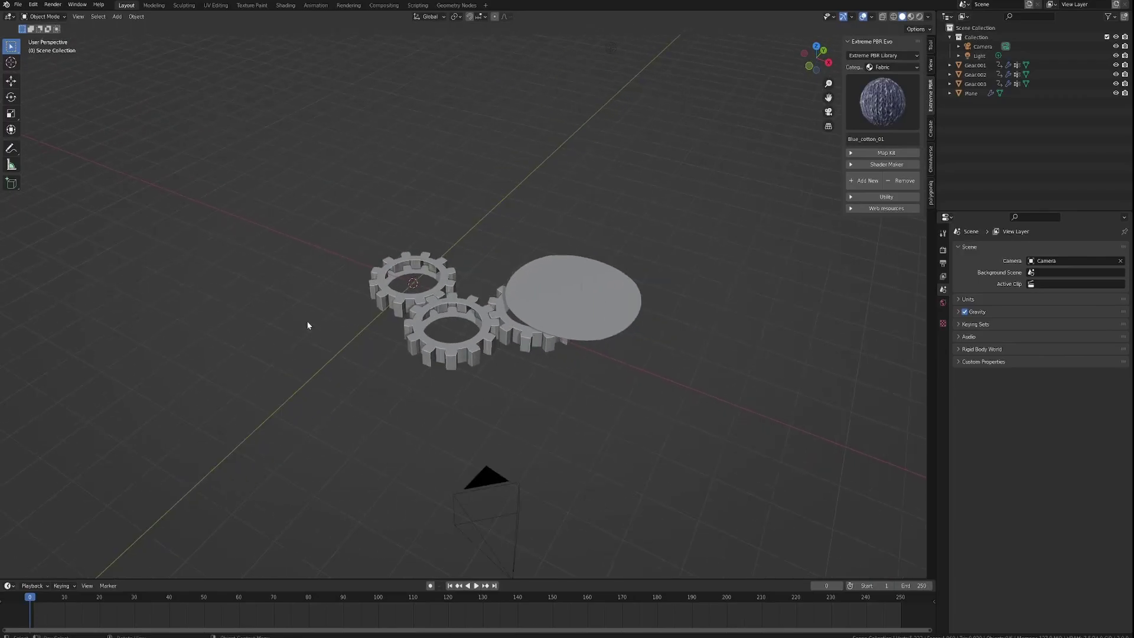
{"action": "scroll", "coordinate": [307, 325], "scroll_direction": "up", "scroll_amount": 2}
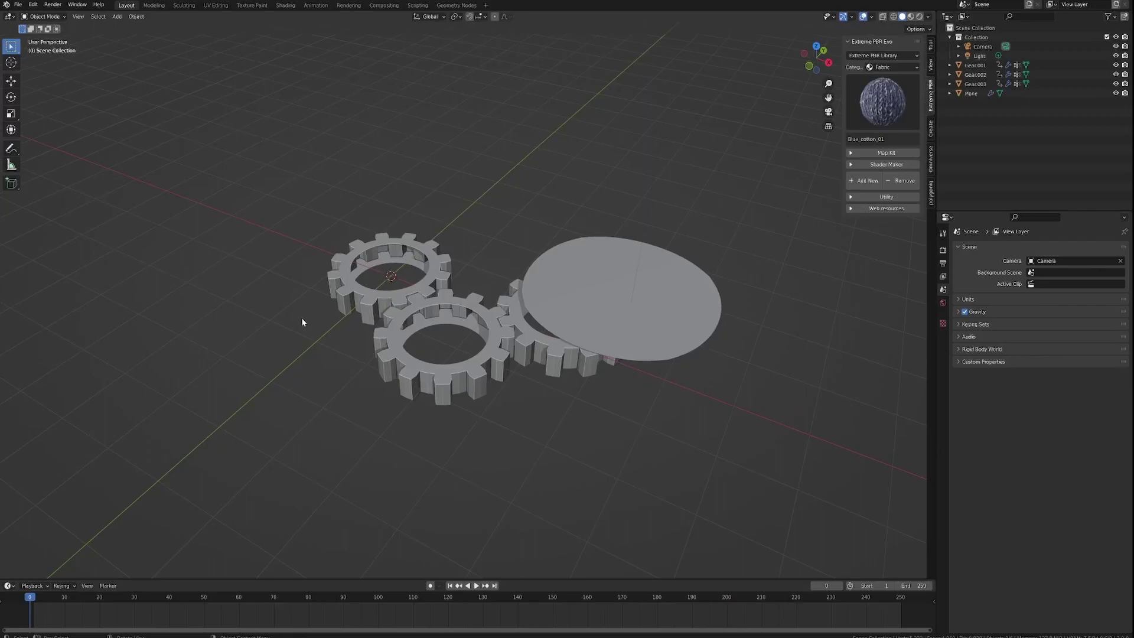
{"action": "mouse_move", "coordinate": [324, 342]}
{"action": "middle_mouse_down"}
{"action": "mouse_move", "coordinate": [393, 322]}
{"action": "mouse_move", "coordinate": [286, 325]}
{"action": "mouse_move", "coordinate": [316, 349]}
{"action": "middle_mouse_up"}
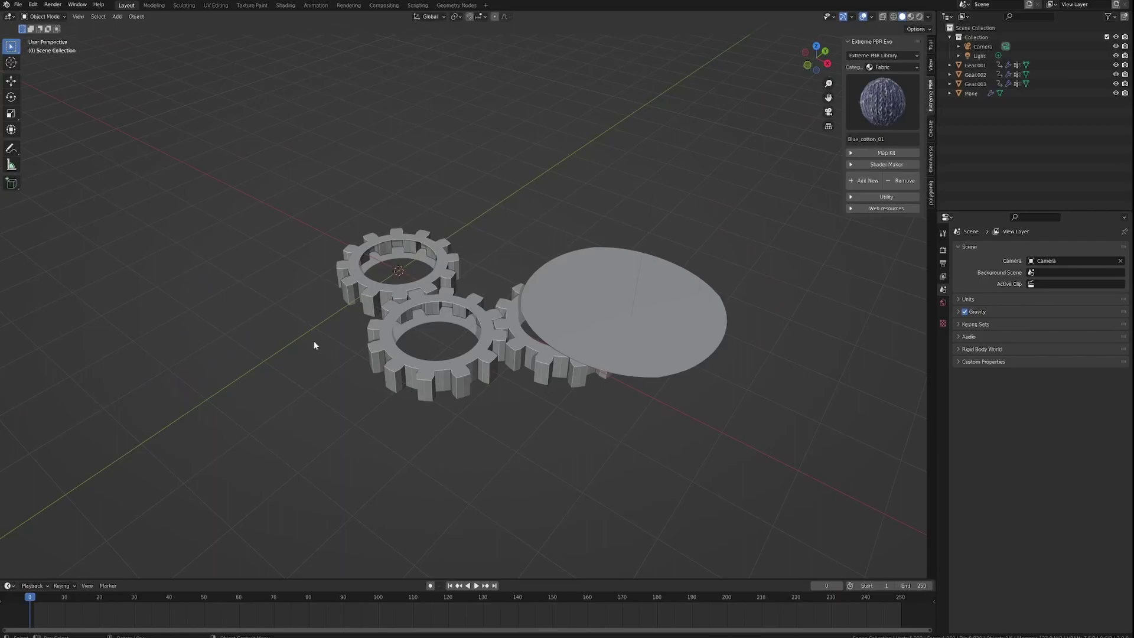
{"action": "left_click", "coordinate": [439, 277]}
{"action": "left_click", "coordinate": [502, 348]}
{"action": "left_click", "coordinate": [532, 356]}
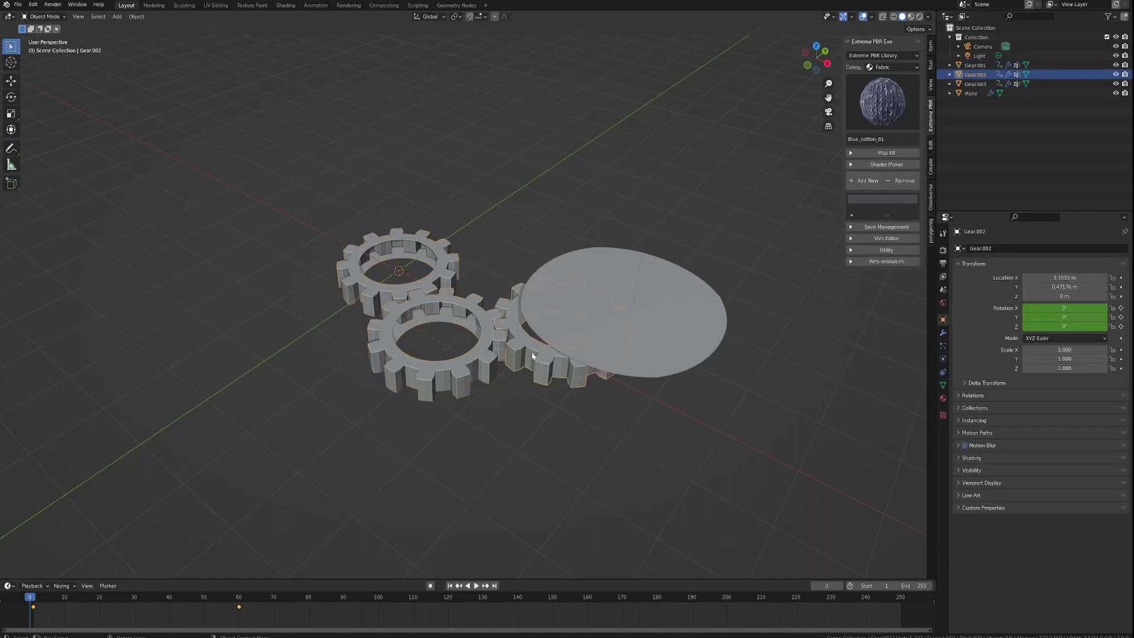
{"action": "left_click", "coordinate": [433, 276]}
{"action": "left_click", "coordinate": [407, 275]}
{"action": "left_click", "coordinate": [379, 275]}
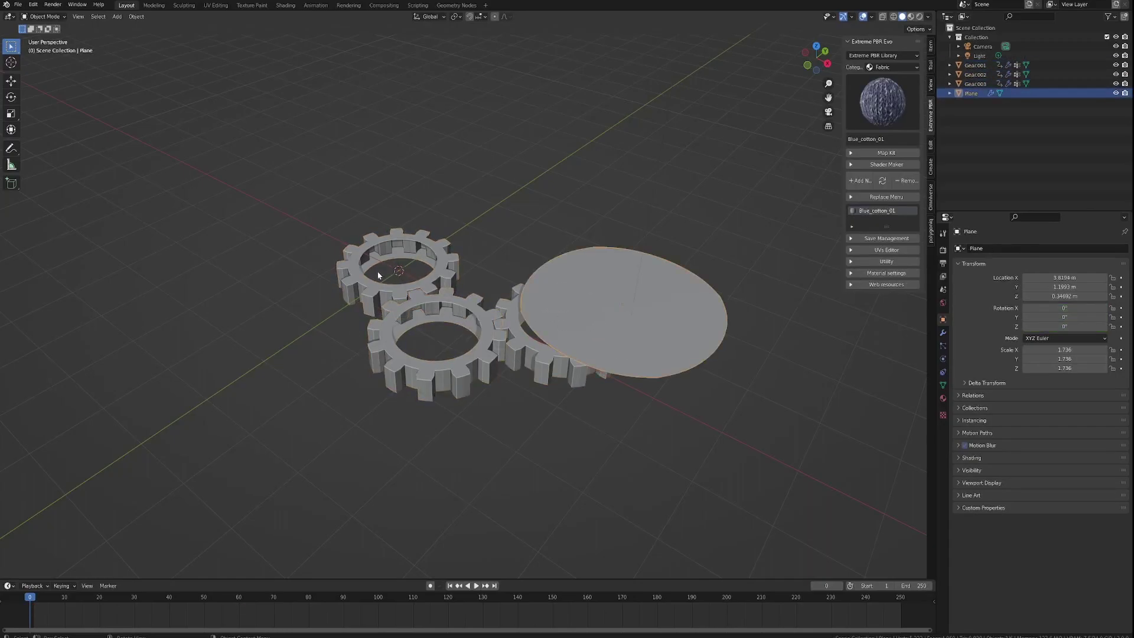
Select the three gears together, then clear the selection.
{"action": "scroll", "coordinate": [462, 255], "scroll_direction": "down", "scroll_amount": 4}
{"action": "scroll", "coordinate": [481, 283], "scroll_direction": "up", "scroll_amount": 4}
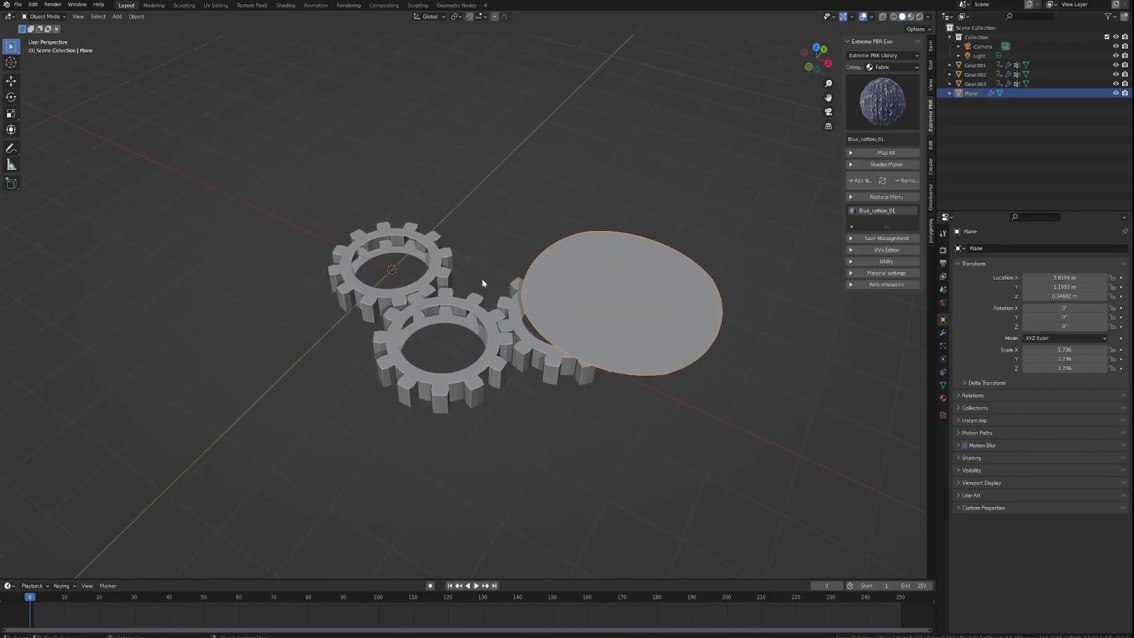
{"action": "middle_click_drag", "start_coordinate": [481, 284], "coordinate": [439, 277]}
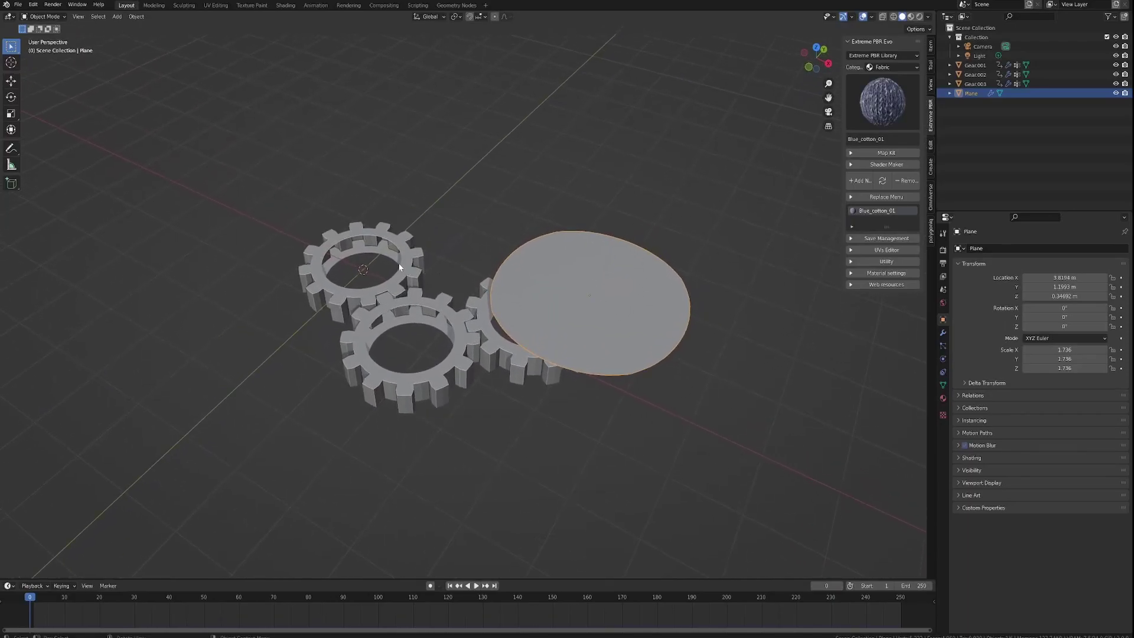
{"action": "left_click", "coordinate": [421, 267]}
{"action": "left_click", "coordinate": [457, 317], "text": "shift"}
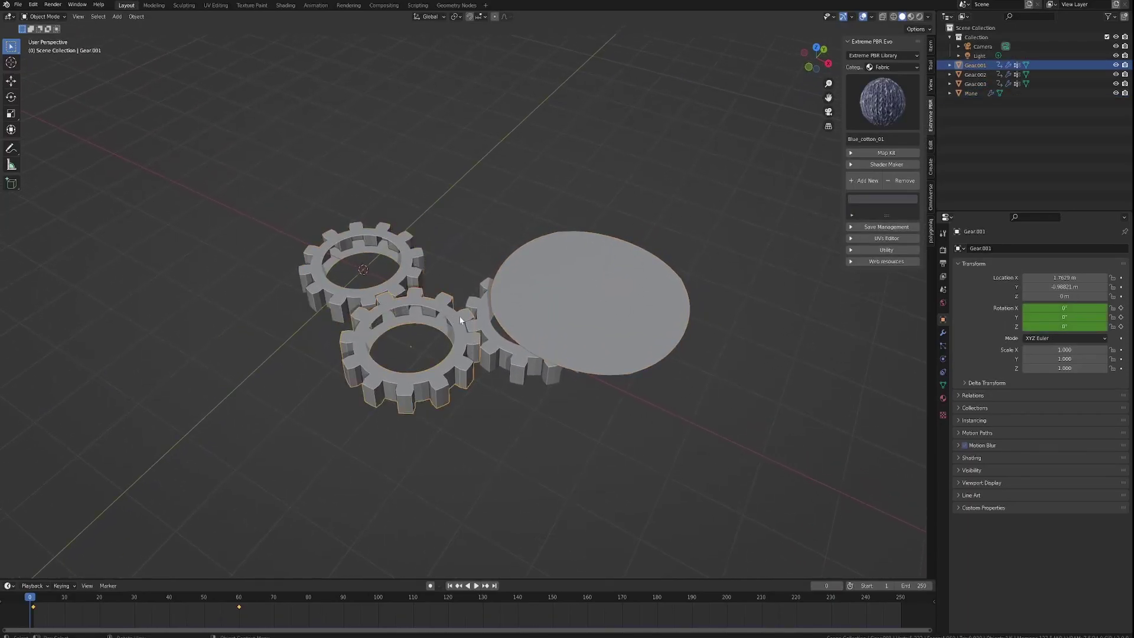
{"action": "left_click", "coordinate": [486, 322], "text": "shift"}
{"action": "left_click", "coordinate": [405, 275], "text": "shift"}
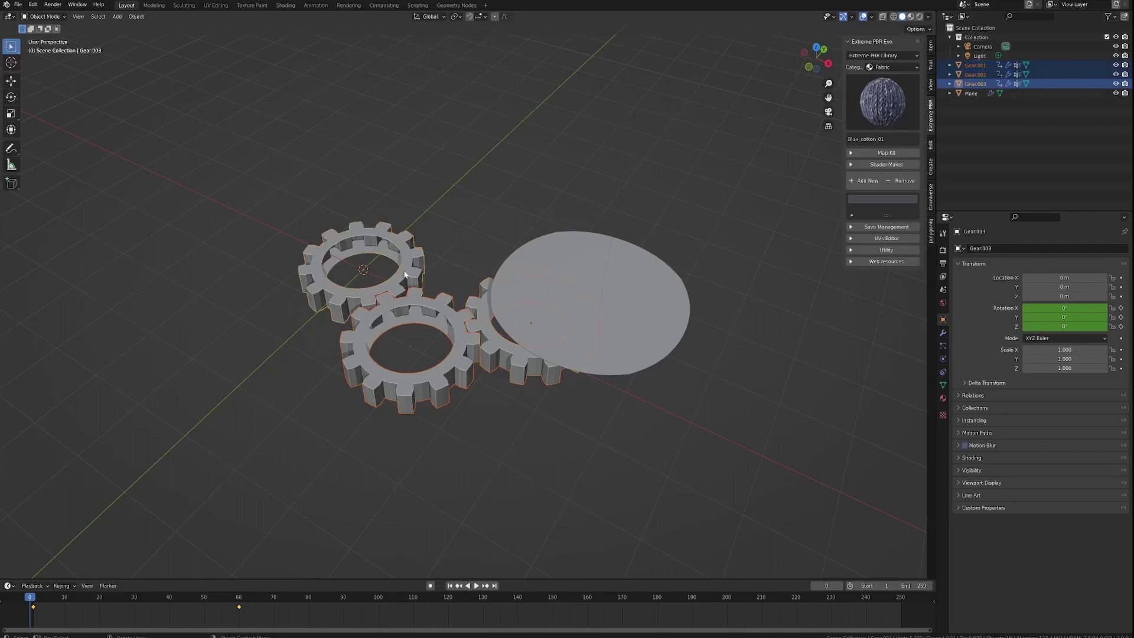
{"action": "left_click", "coordinate": [208, 215]}
Add a trial Gear, move it left of the others, then delete it.
{"action": "key", "text": "shift+a"}
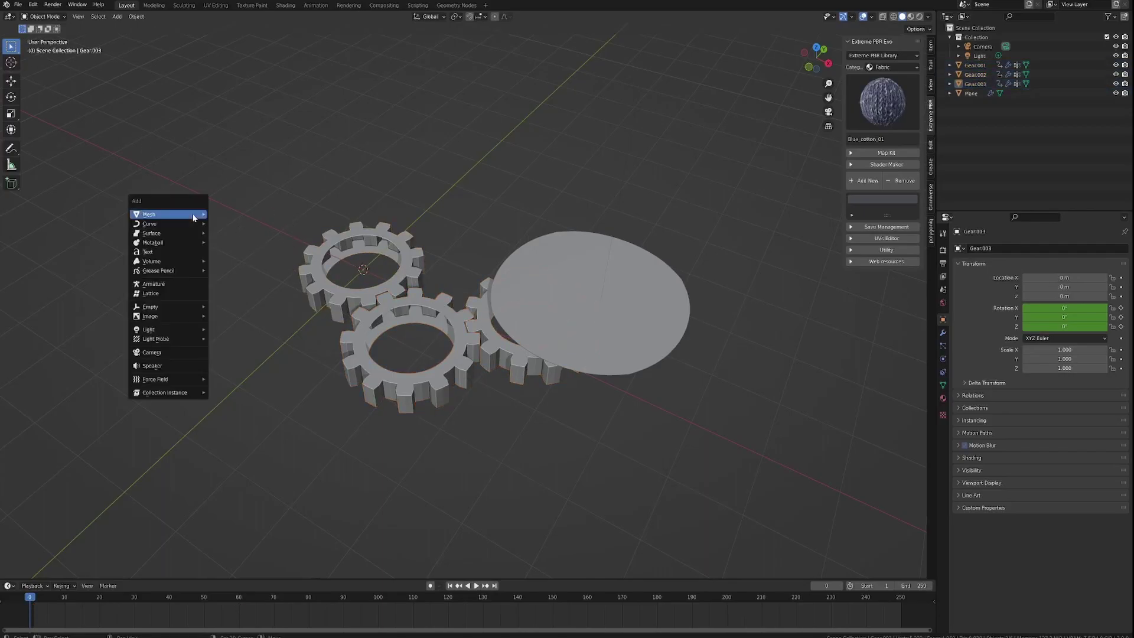
{"action": "mouse_move", "coordinate": [195, 214]}
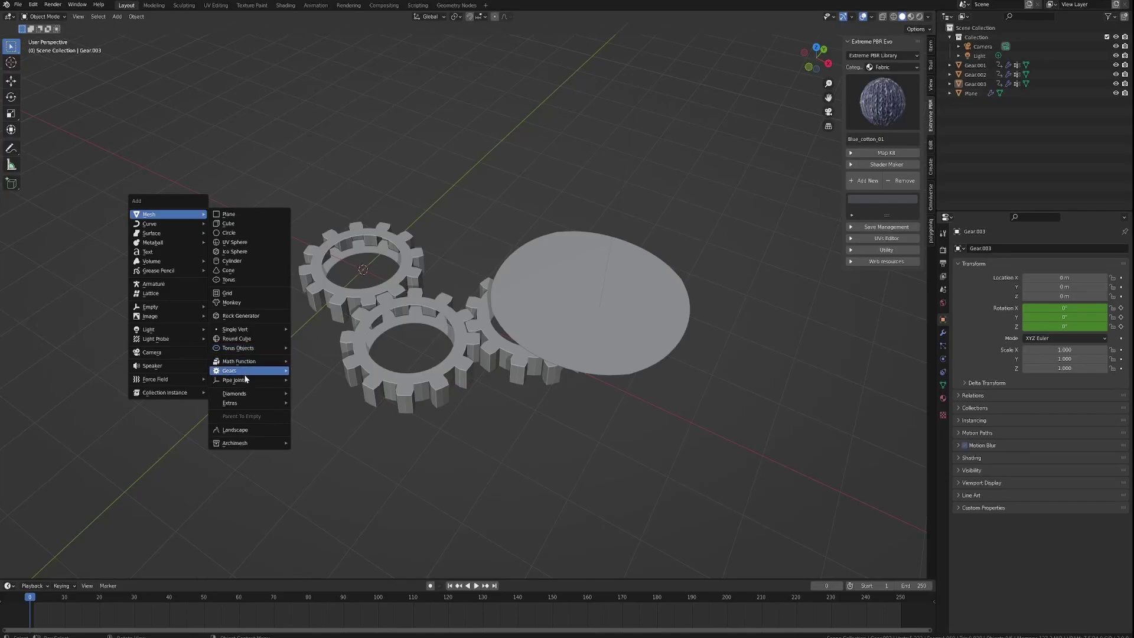
{"action": "mouse_move", "coordinate": [249, 372]}
{"action": "left_click", "coordinate": [305, 372]}
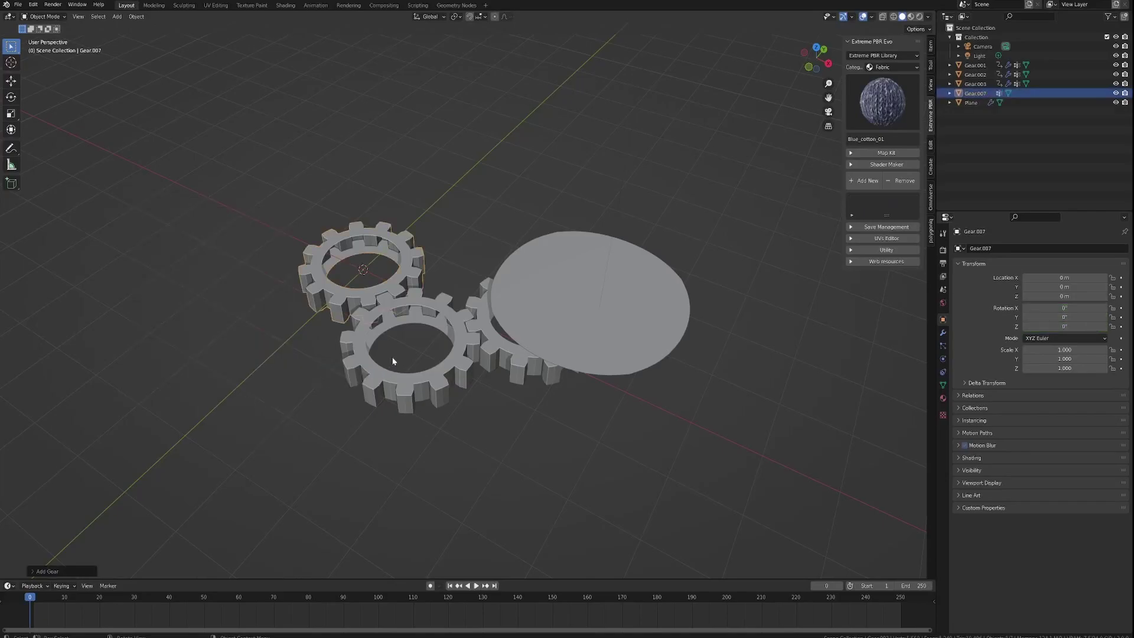
{"action": "key", "text": "g"}
{"action": "left_click", "coordinate": [163, 336]}
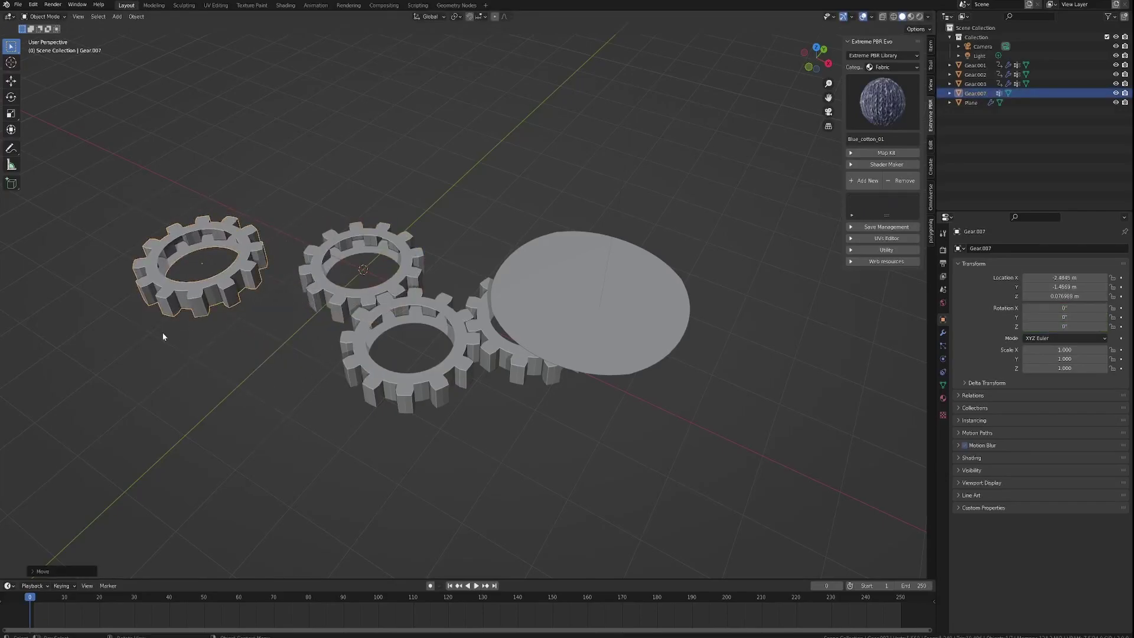
{"action": "key", "text": "Delete"}
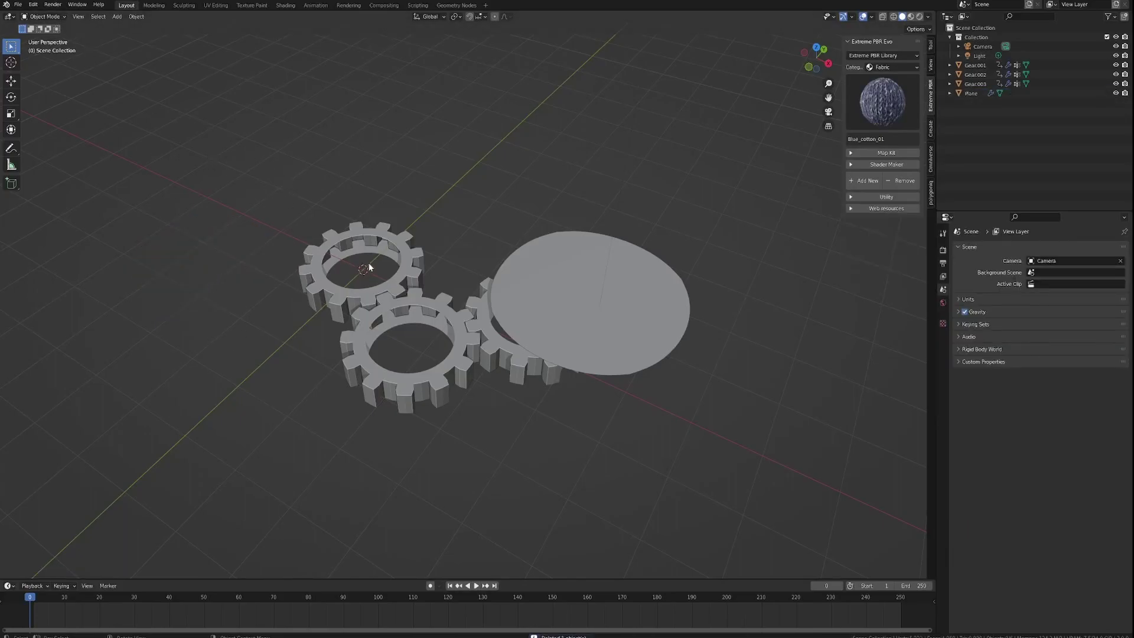
{"action": "key", "text": "a"}
{"action": "key", "text": "ctrl+z"}
Add another Gear, give it 45 teeth in the Add Gear panel, then undo it.
{"action": "key", "text": "shift+a"}
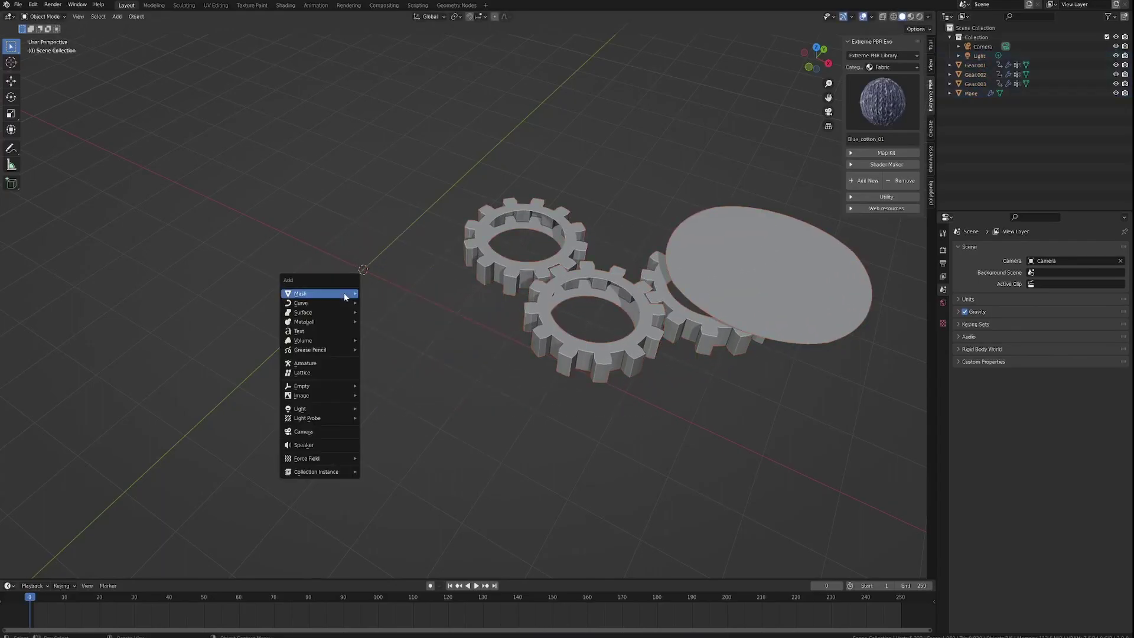
{"action": "mouse_move", "coordinate": [345, 297]}
{"action": "mouse_move", "coordinate": [387, 452]}
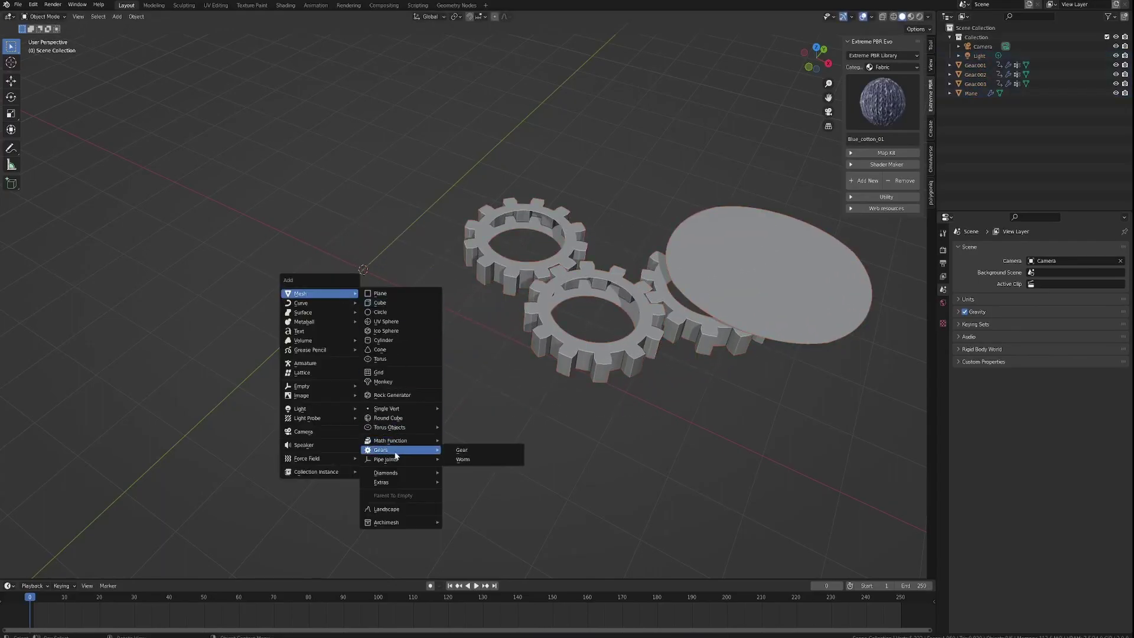
{"action": "left_click", "coordinate": [459, 454]}
{"action": "left_click", "coordinate": [49, 572]}
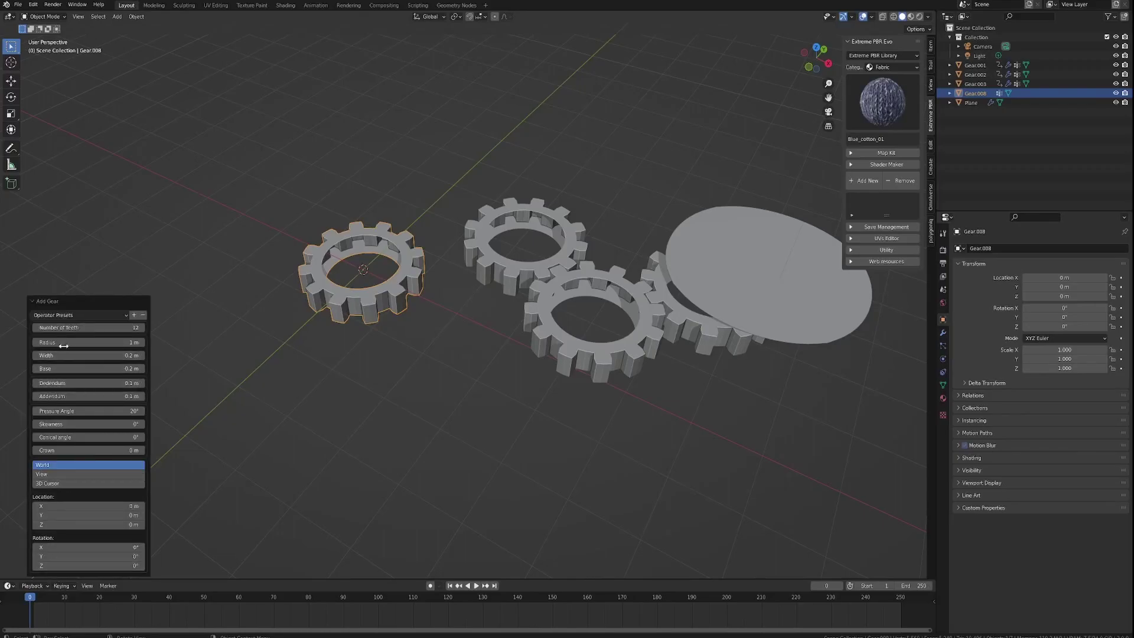
{"action": "left_click_drag", "start_coordinate": [68, 330], "coordinate": [133, 342]}
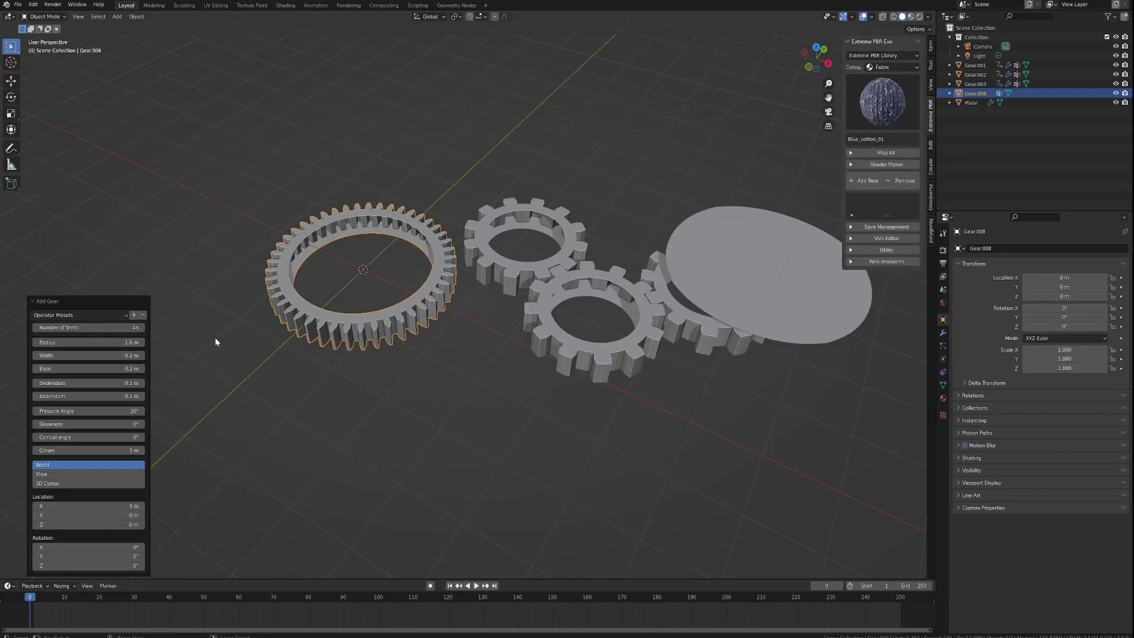
{"action": "key", "text": "ctrl+z"}
Select everything and frame the gears and disc around the origin.
{"action": "key", "text": "a"}
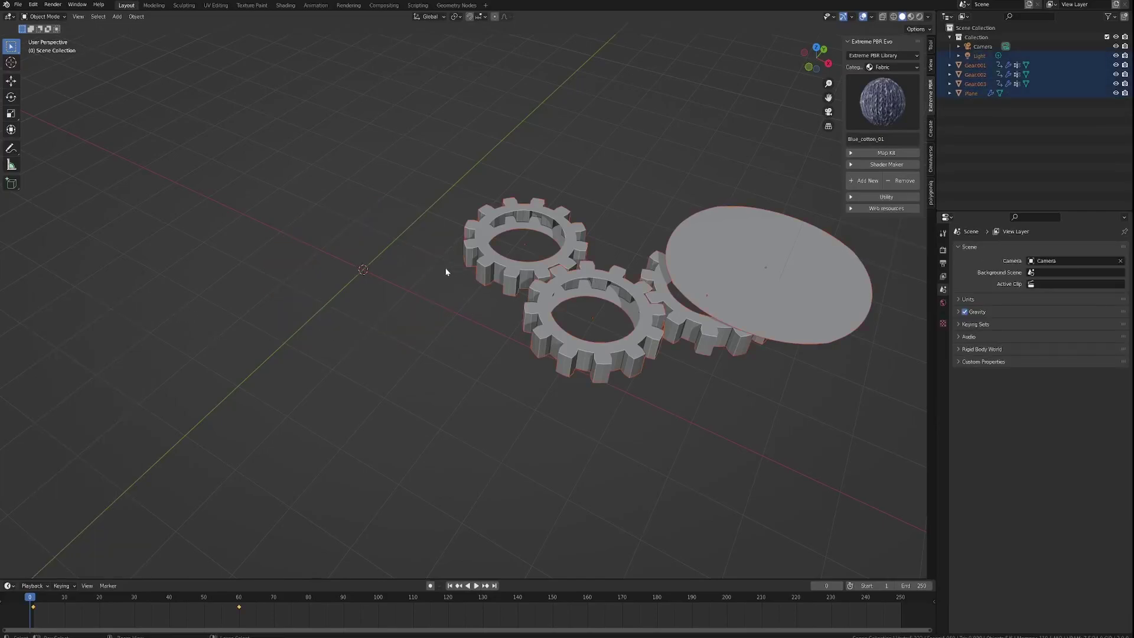
{"action": "key", "text": "KP_Decimal"}
{"action": "left_click", "coordinate": [18, 5]}
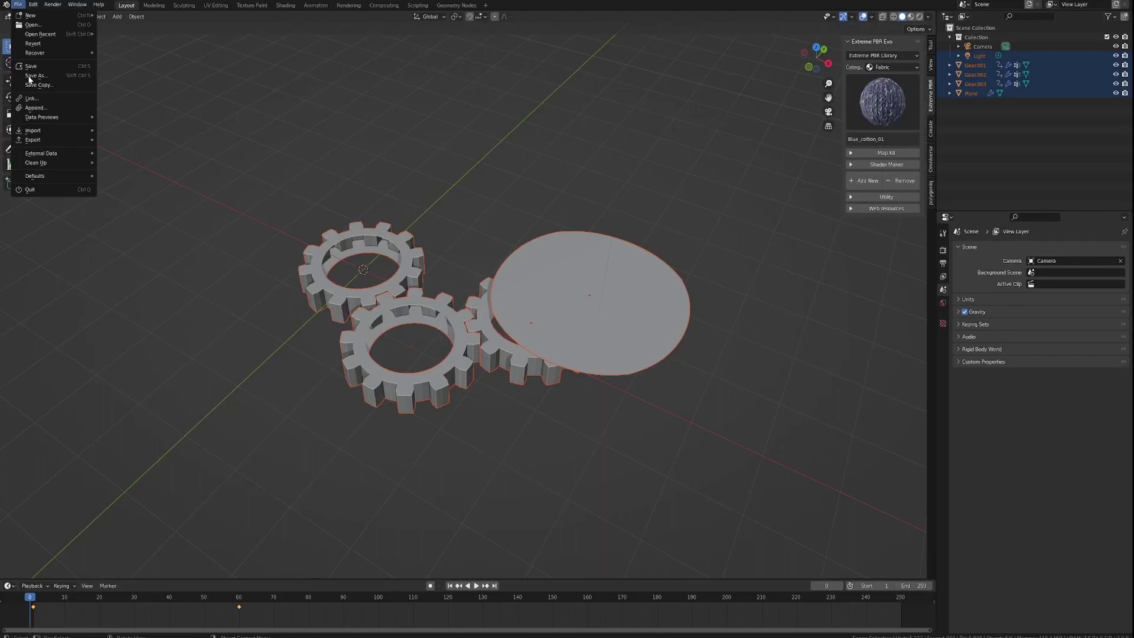
{"action": "mouse_move", "coordinate": [29, 12]}
{"action": "key", "text": "Escape"}
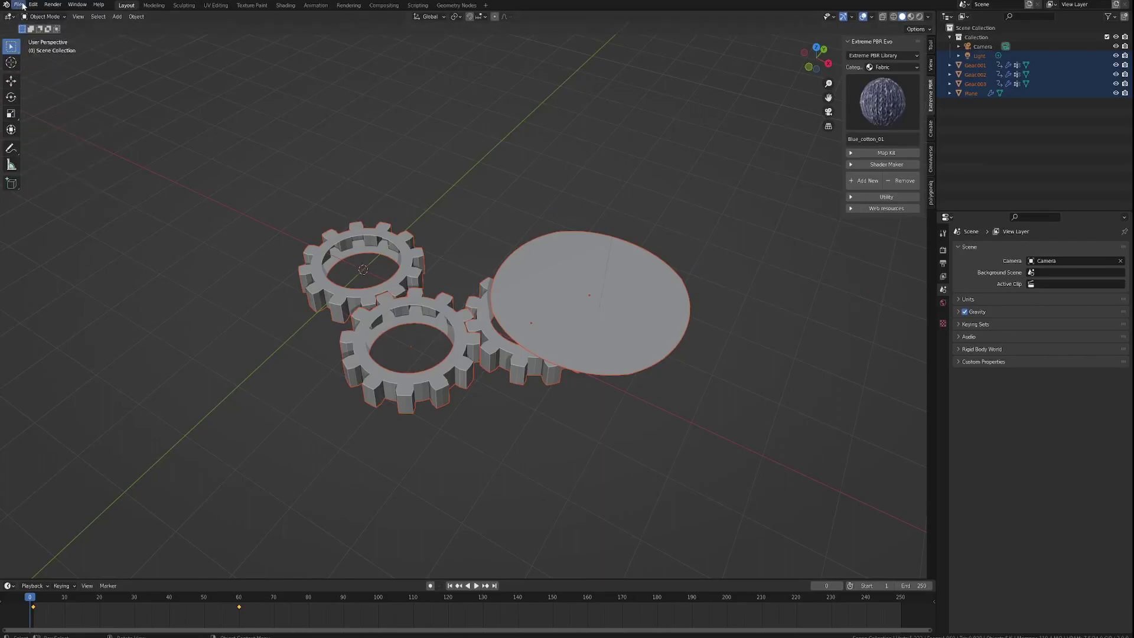
Filter Preferences > Add-ons by 'extra' to confirm the Extra Objects add-ons are enabled.
{"action": "left_click", "coordinate": [33, 5]}
{"action": "left_click", "coordinate": [67, 152]}
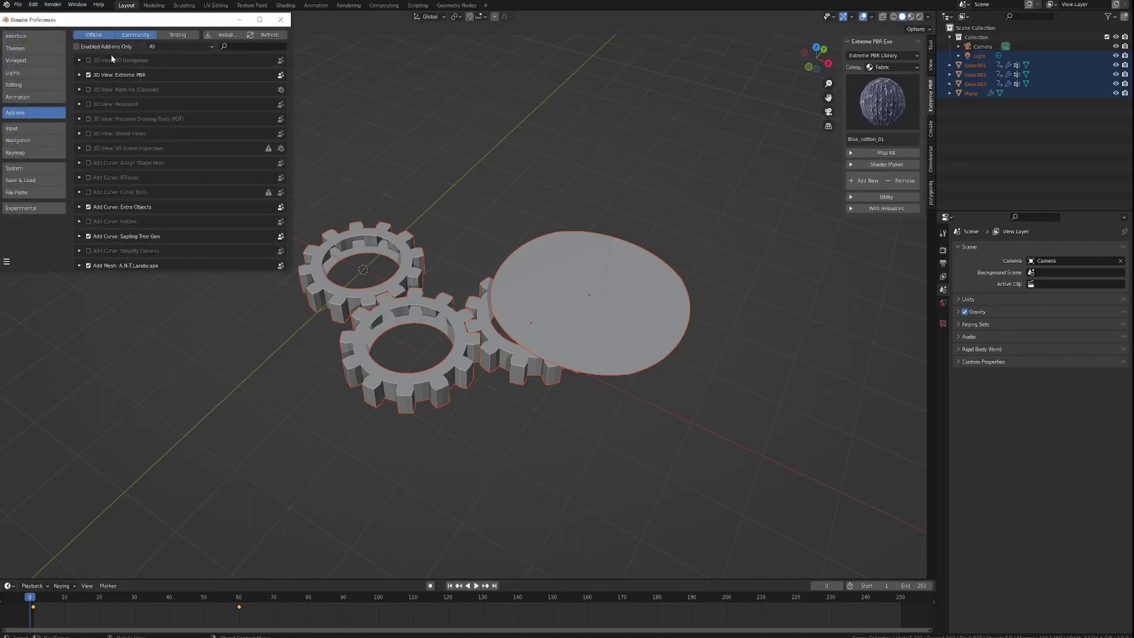
{"action": "left_click", "coordinate": [237, 51]}
{"action": "type", "text": "exta"}
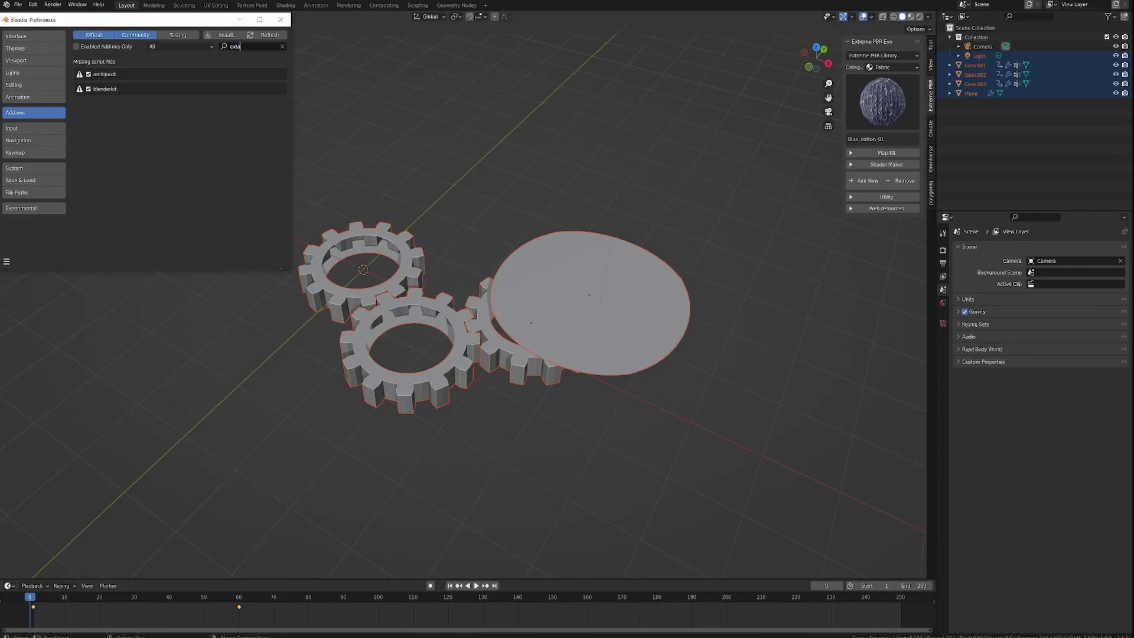
{"action": "key", "text": "BackSpace"}
{"action": "type", "text": "ra"}
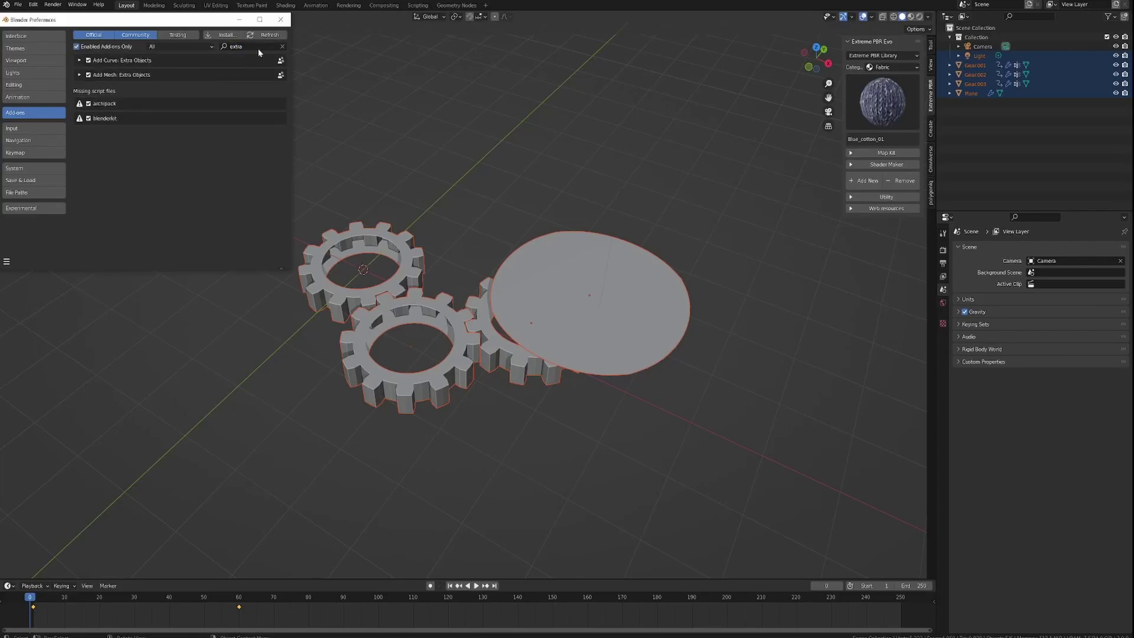
{"action": "left_click", "coordinate": [280, 19]}
Deselect all and browse the Add menu for the extra shapes.
{"action": "left_click", "coordinate": [236, 162]}
{"action": "key", "text": "shift+a"}
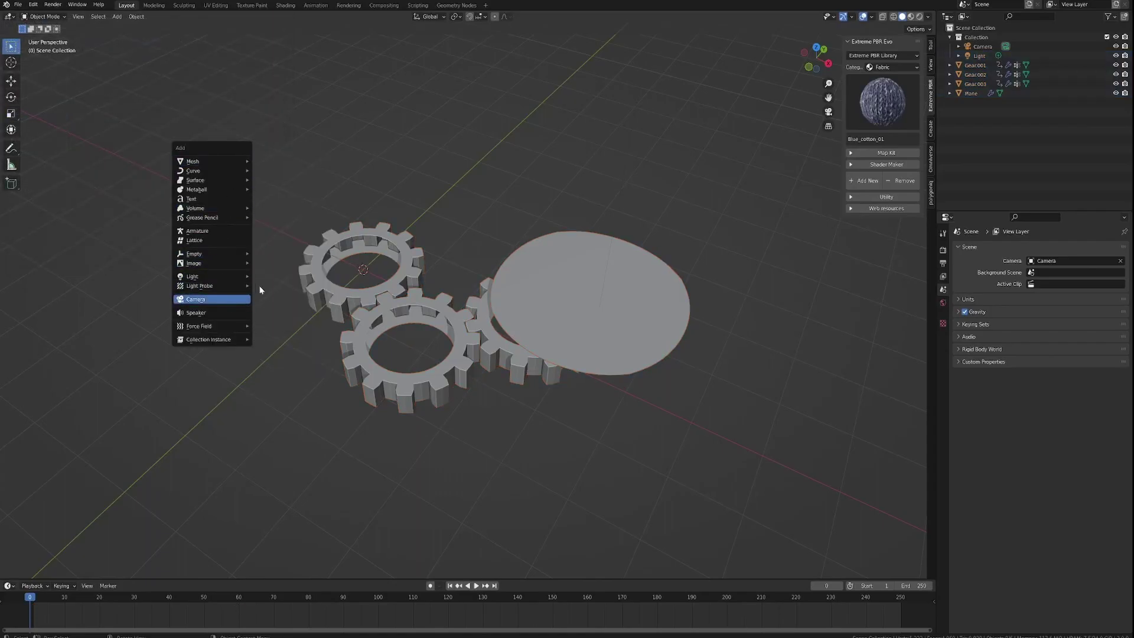
{"action": "key", "text": "shift+a"}
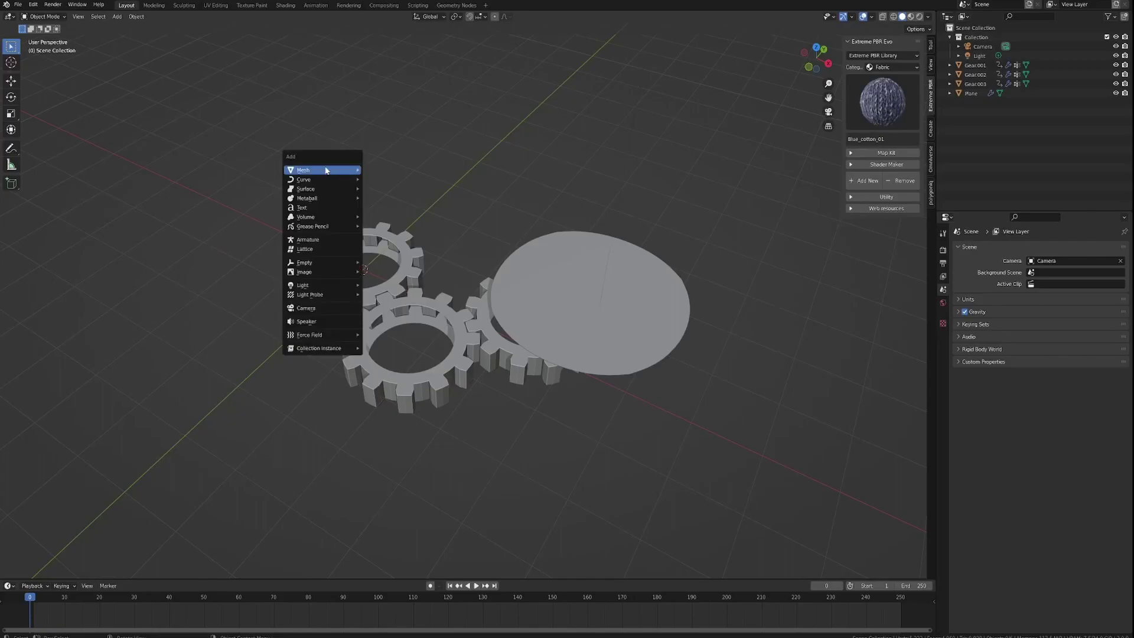
{"action": "mouse_move", "coordinate": [339, 180]}
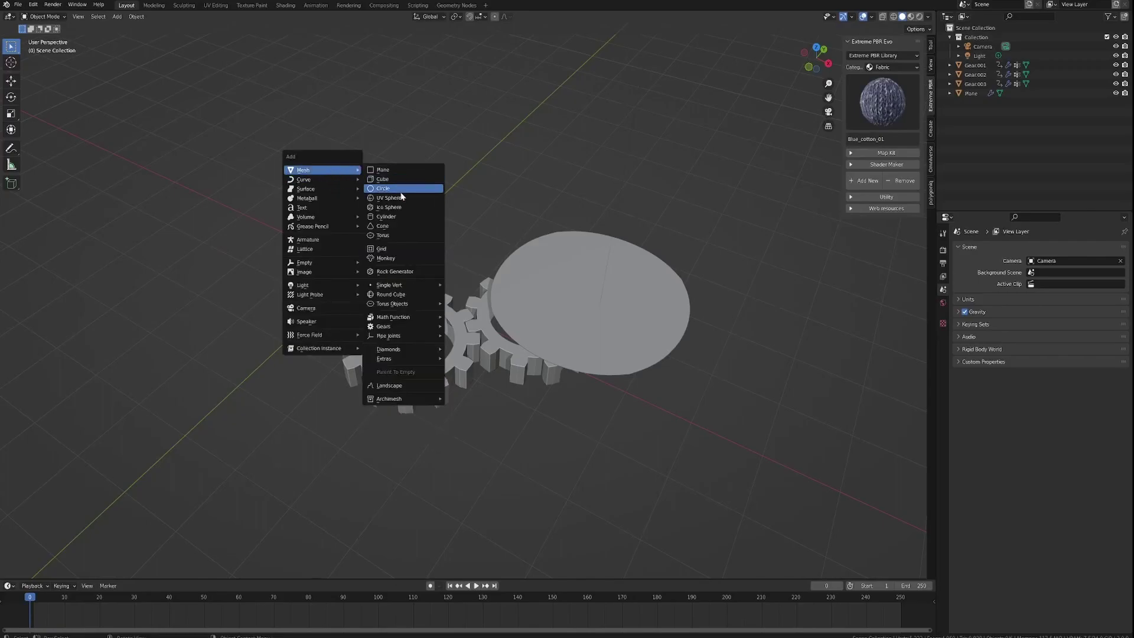
Select Gear.003, briefly play the animation, and show the gear's transform values.
{"action": "left_click", "coordinate": [33, 5]}
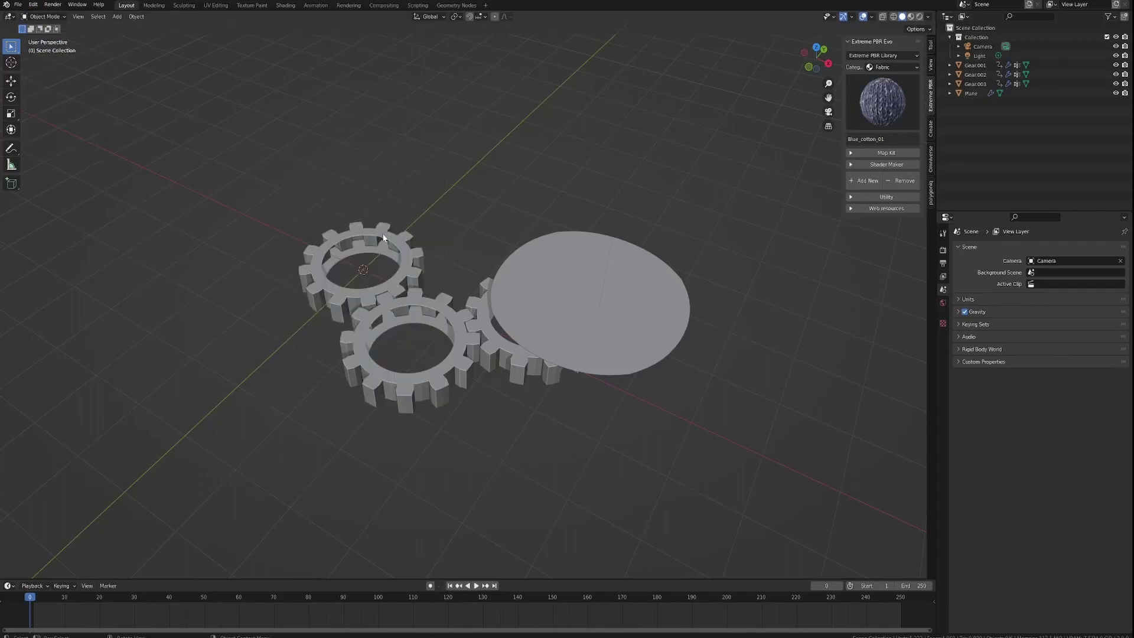
{"action": "left_click", "coordinate": [405, 279]}
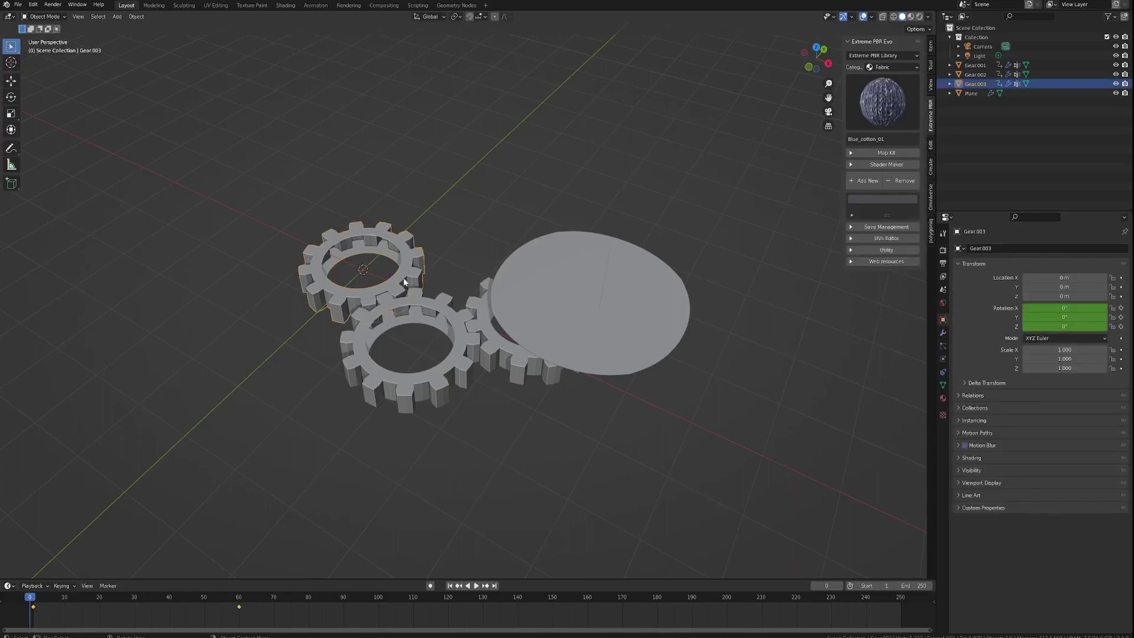
{"action": "key", "text": "space"}
{"action": "key", "text": "space"}
{"action": "left_click", "coordinate": [744, 320]}
{"action": "key", "text": "n"}
{"action": "key", "text": "n"}
{"action": "left_click", "coordinate": [400, 274]}
{"action": "left_click", "coordinate": [932, 50]}
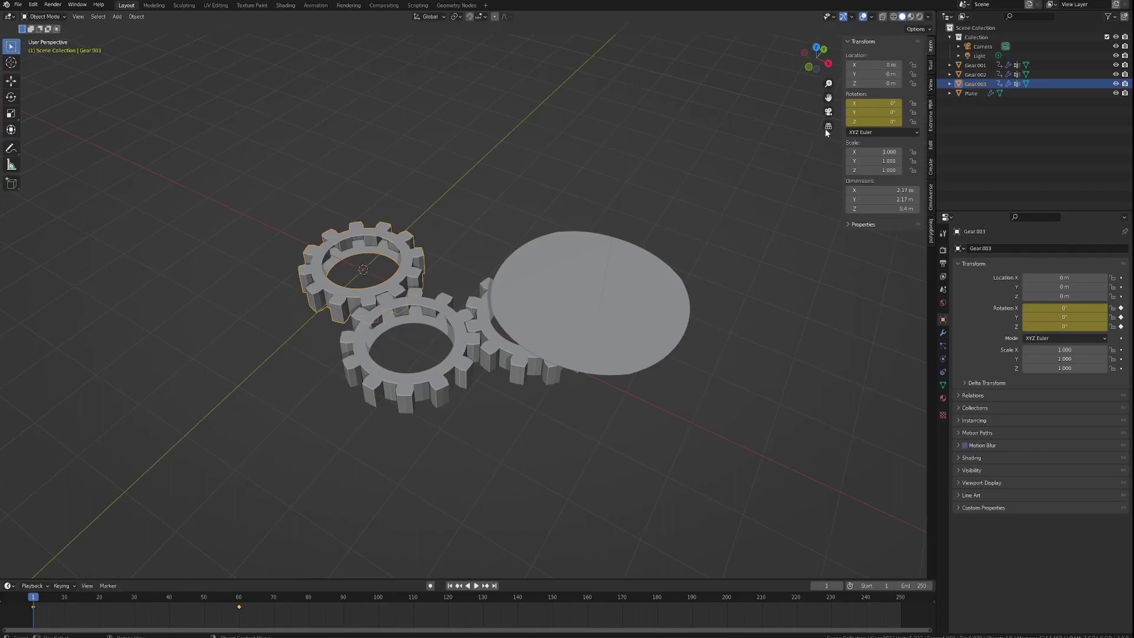
Stop the animation at frame 60, then select Gear.001, Gear.002 and the Plane.
{"action": "key", "text": "space"}
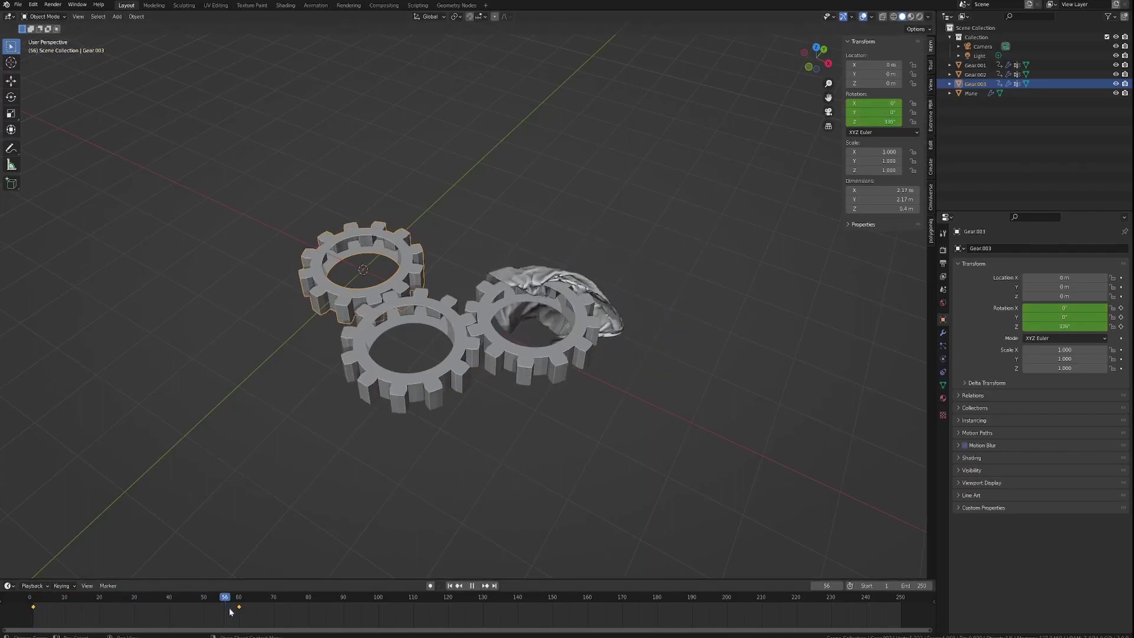
{"action": "left_click_drag", "start_coordinate": [169, 604], "coordinate": [239, 598]}
{"action": "key", "text": "space"}
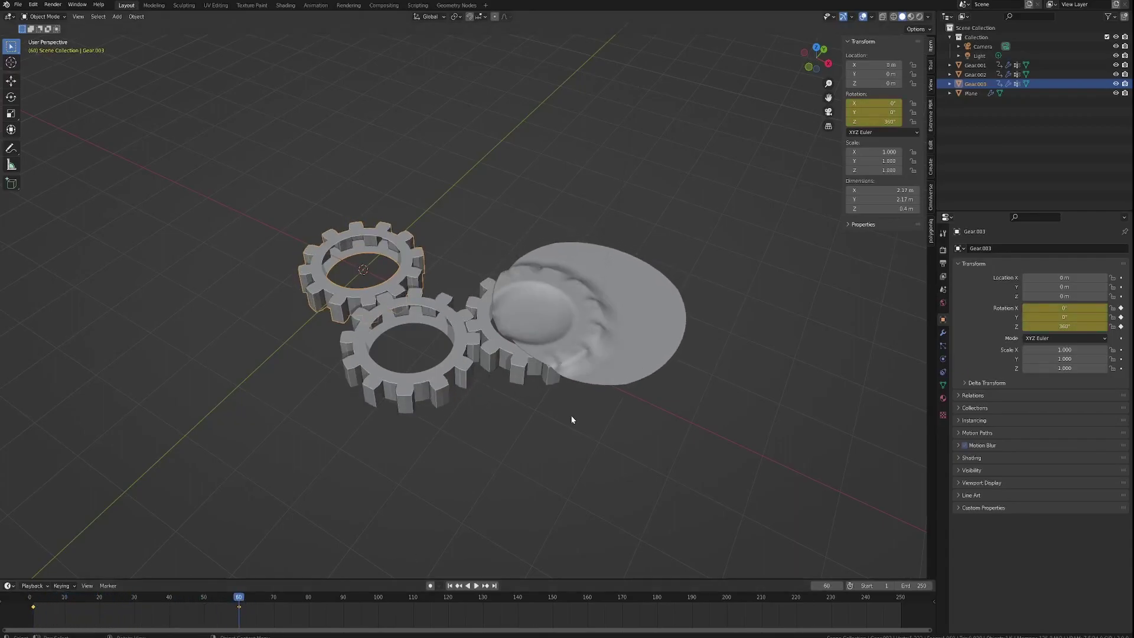
{"action": "left_click", "coordinate": [440, 308]}
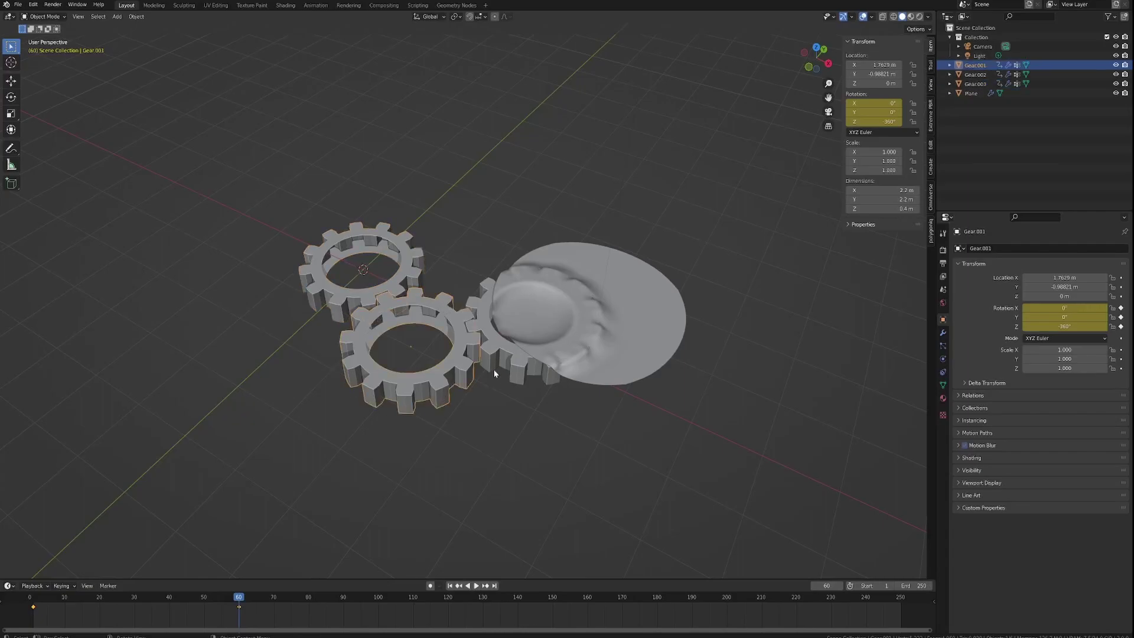
{"action": "left_click", "coordinate": [513, 357]}
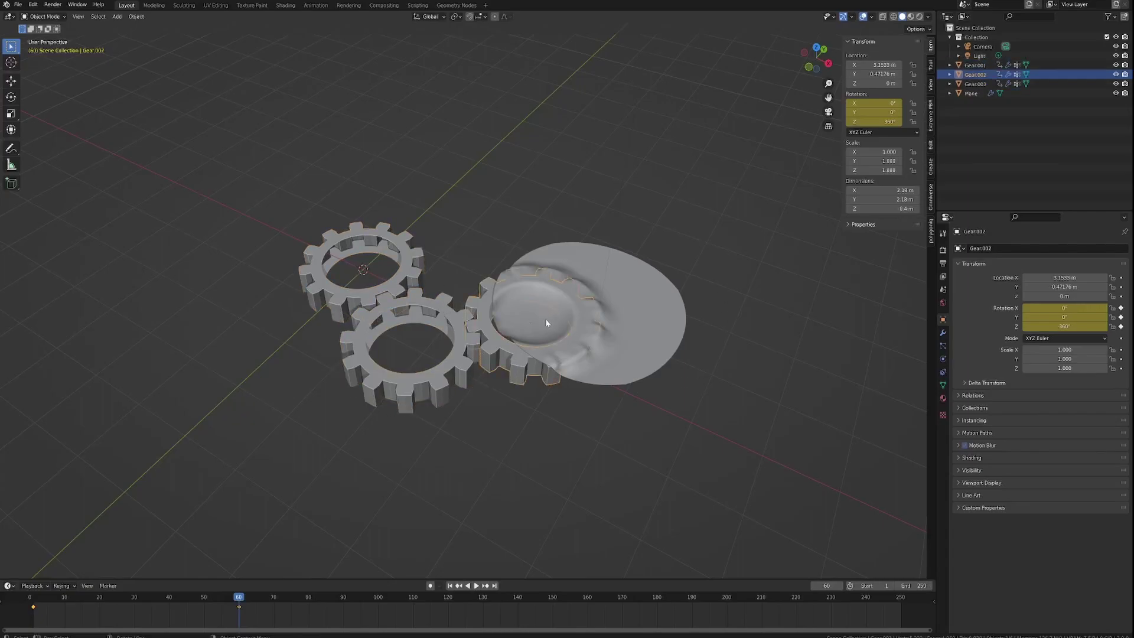
{"action": "left_click", "coordinate": [634, 346]}
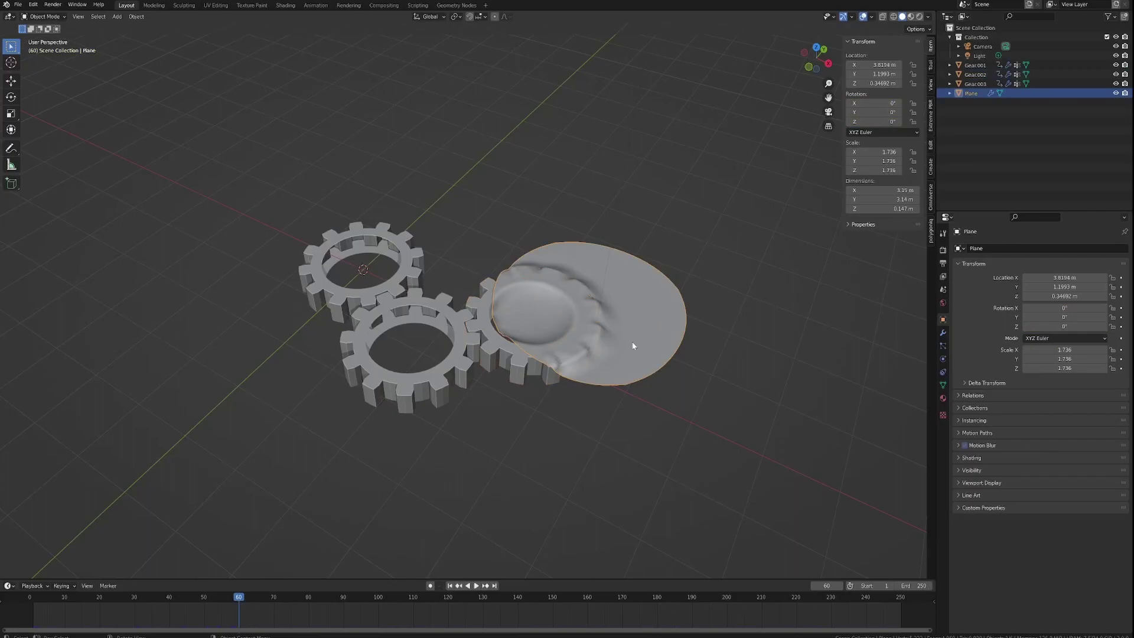
Show the Plane disc's modifier and cloth physics settings.
{"action": "left_click", "coordinate": [944, 333]}
{"action": "left_click", "coordinate": [943, 359]}
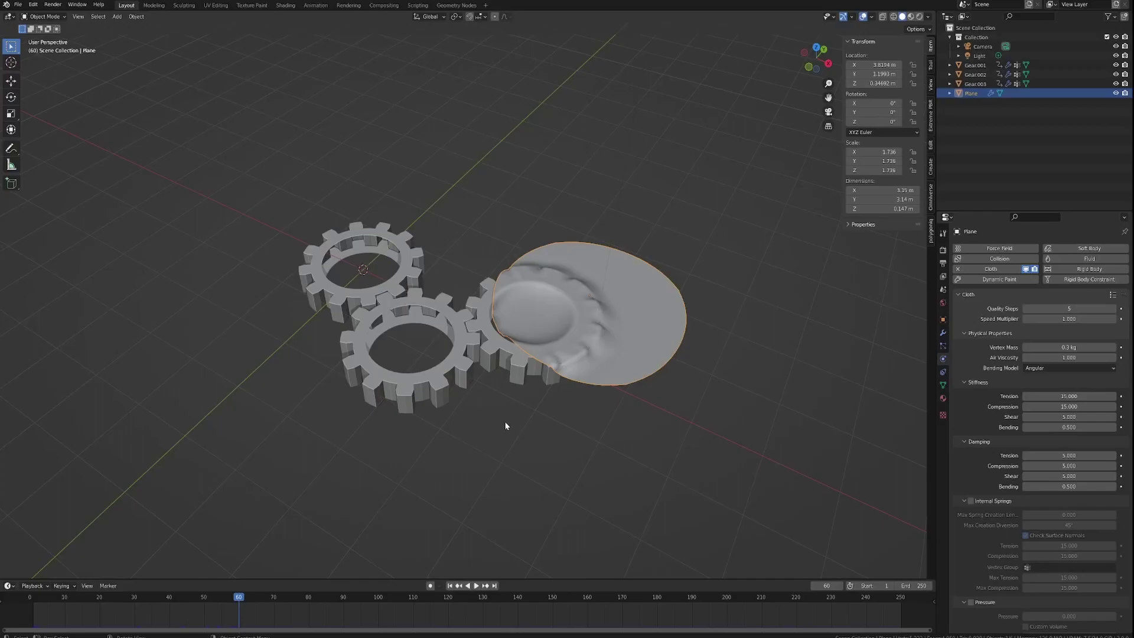
{"action": "middle_click_drag", "start_coordinate": [521, 461], "coordinate": [484, 448]}
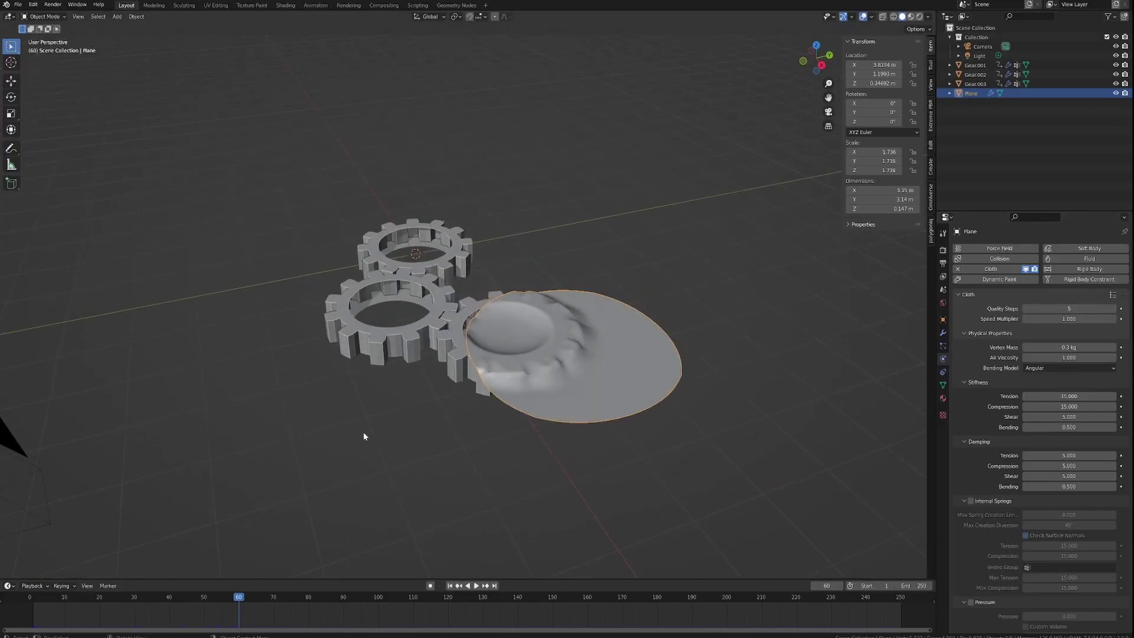
Switch to Material Preview shading and replay the cloth simulation from frame 1.
{"action": "key", "text": "z"}
{"action": "left_click", "coordinate": [362, 486]}
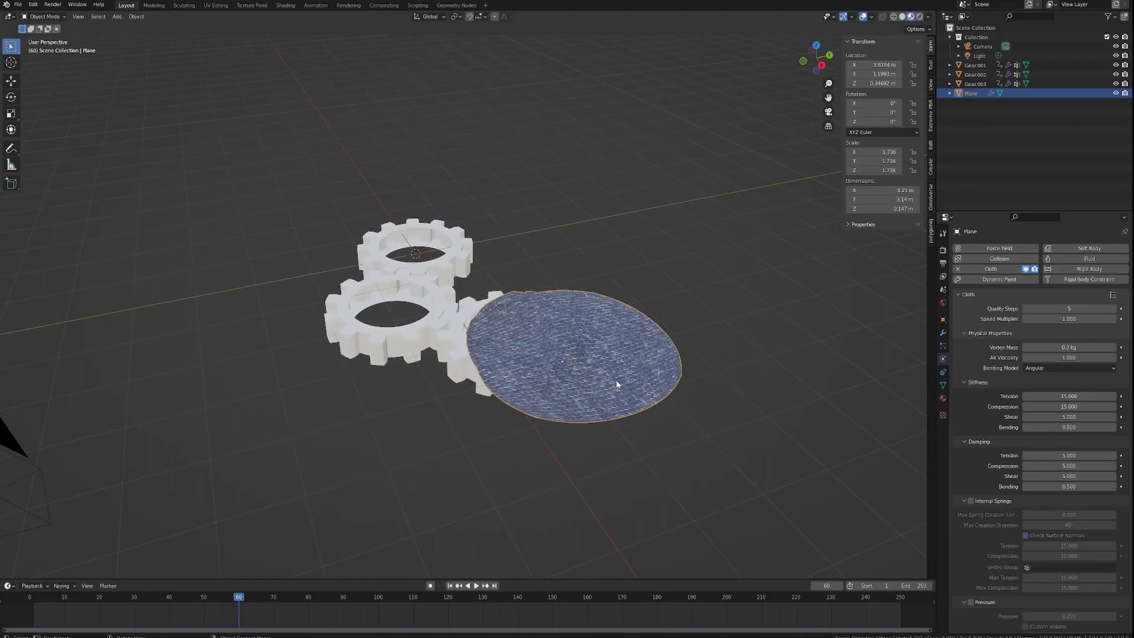
{"action": "mouse_move", "coordinate": [615, 381]}
{"action": "middle_mouse_down"}
{"action": "mouse_move", "coordinate": [615, 414]}
{"action": "mouse_move", "coordinate": [616, 378]}
{"action": "middle_mouse_up"}
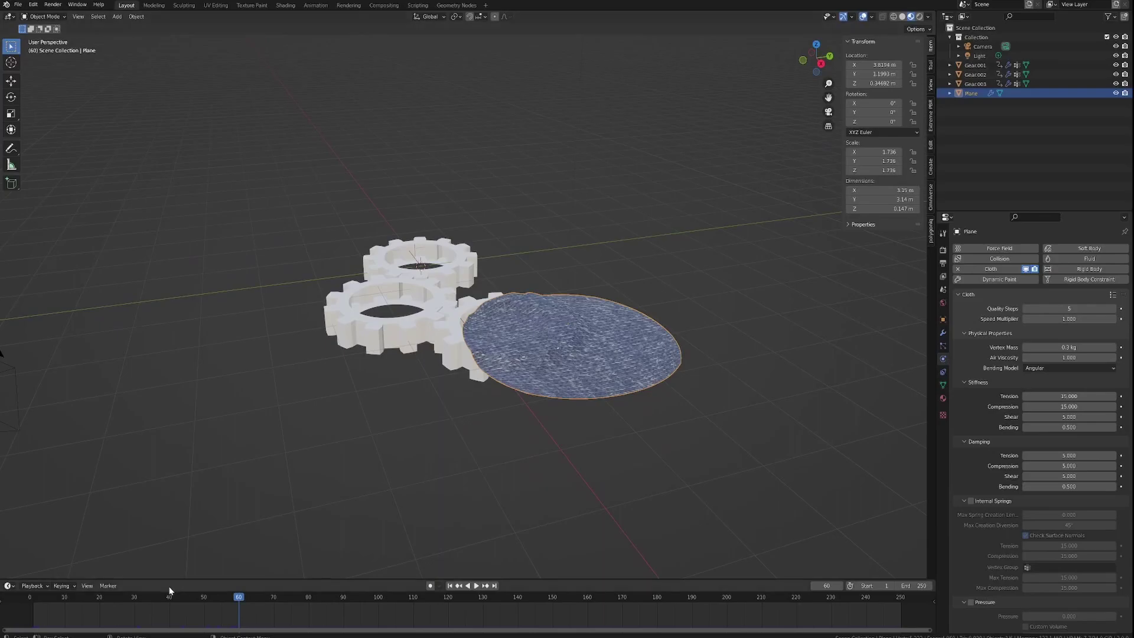
{"action": "key", "text": "shift+Left"}
{"action": "key", "text": "space"}
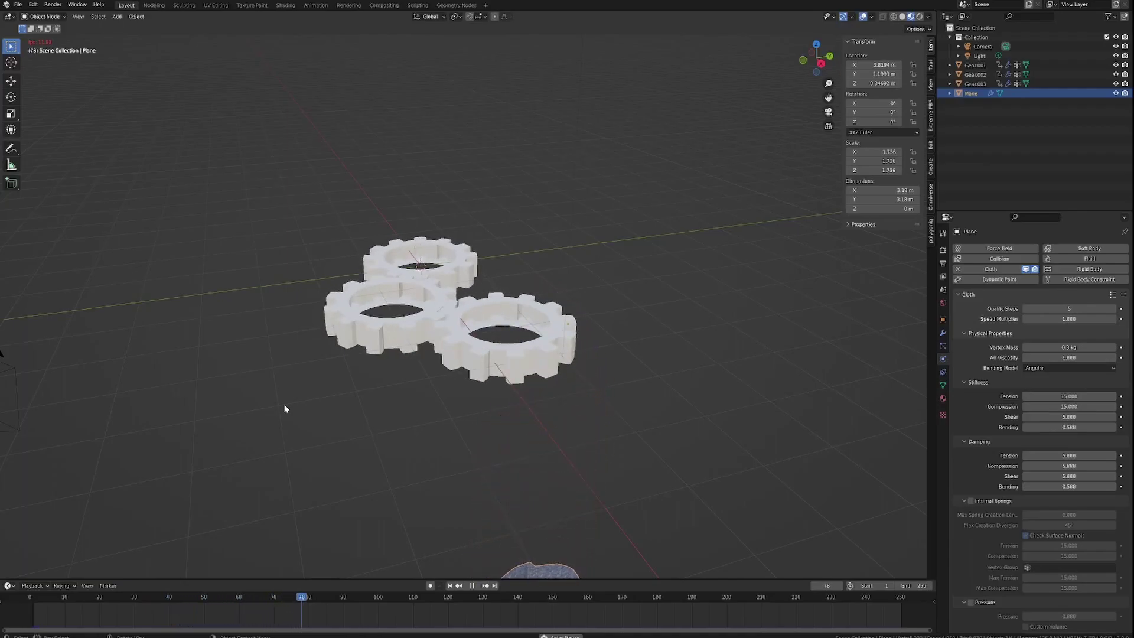
Stop playback at frame 1 and select Gear.001, Gear.002 and Gear.003 together.
{"action": "key", "text": "Escape"}
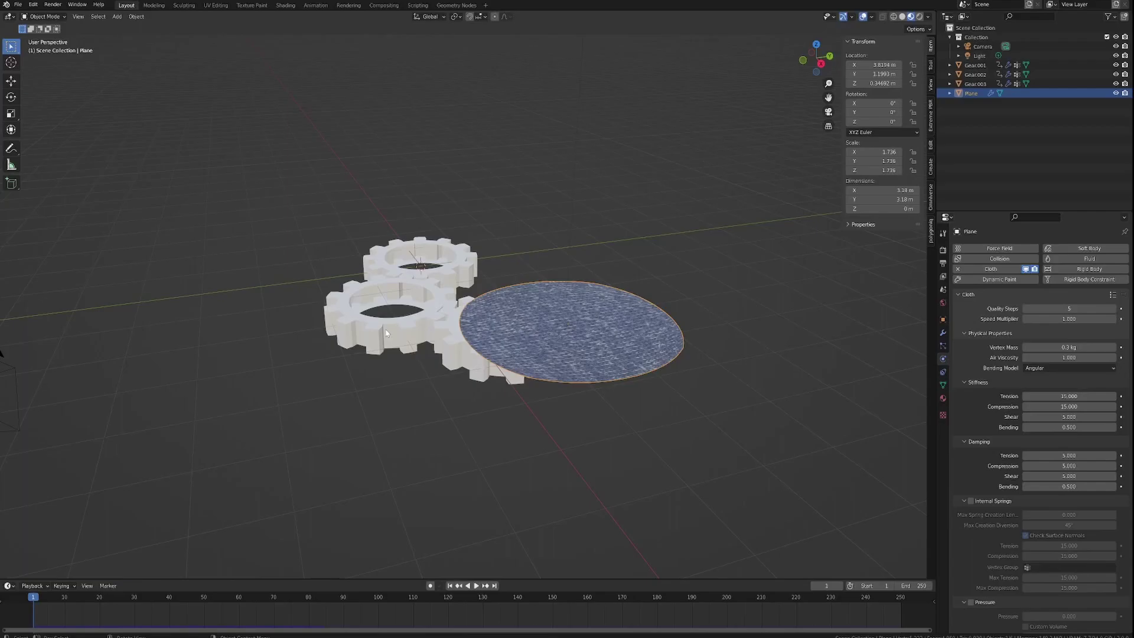
{"action": "left_click", "coordinate": [467, 342]}
{"action": "left_click", "coordinate": [427, 313]}
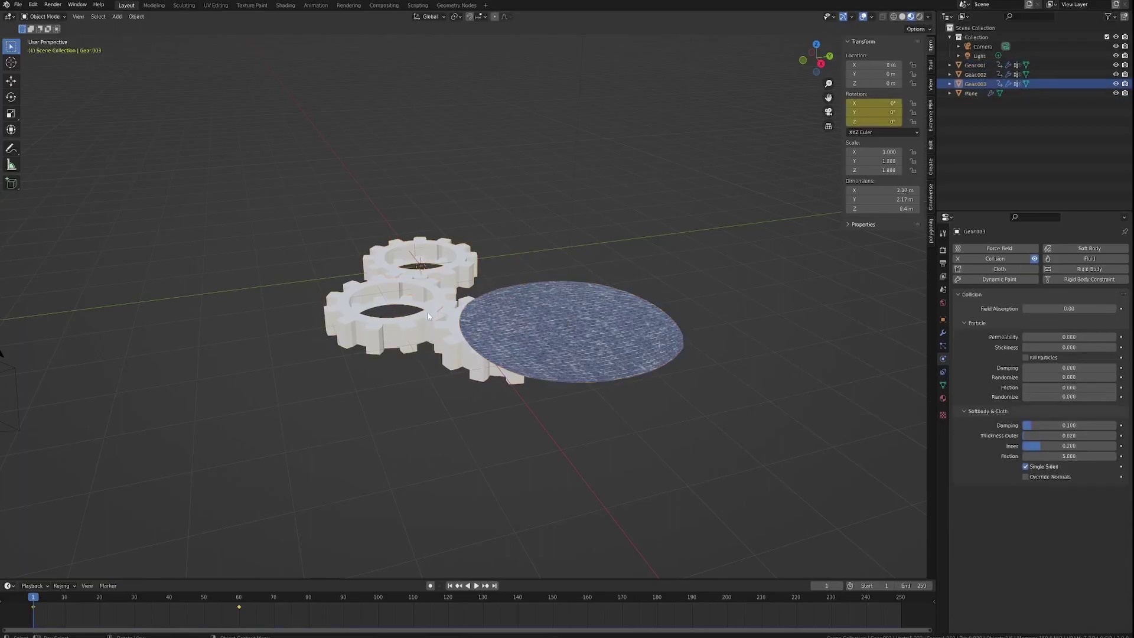
{"action": "left_click", "coordinate": [428, 313]}
{"action": "left_click", "coordinate": [426, 314]}
{"action": "left_click", "coordinate": [423, 313]}
{"action": "left_click", "coordinate": [423, 313]}
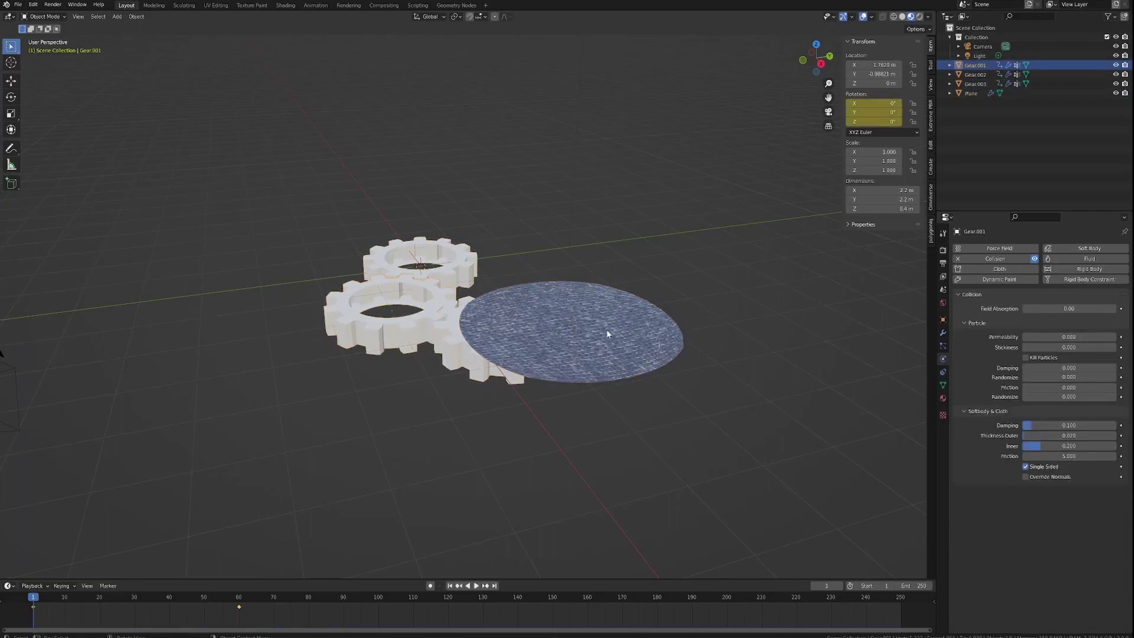
{"action": "left_click", "coordinate": [397, 323], "text": "shift"}
{"action": "left_click", "coordinate": [452, 271], "text": "shift"}
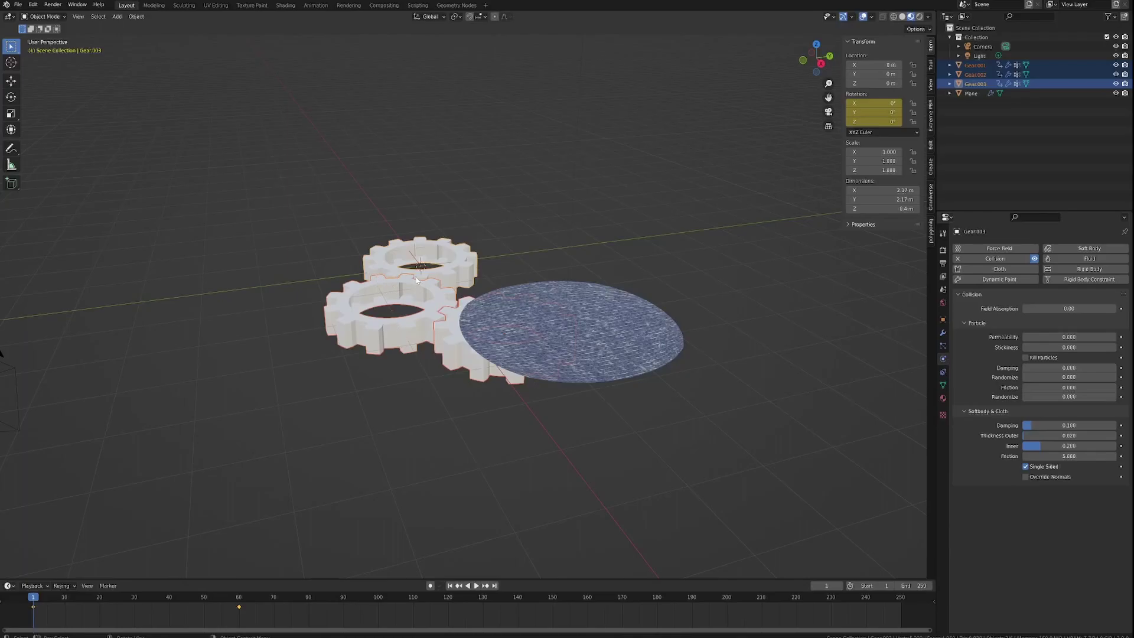
Reselect the gears one by one, ending with all three selected together.
{"action": "left_click", "coordinate": [457, 264]}
{"action": "left_click", "coordinate": [424, 320]}
{"action": "left_click", "coordinate": [465, 353]}
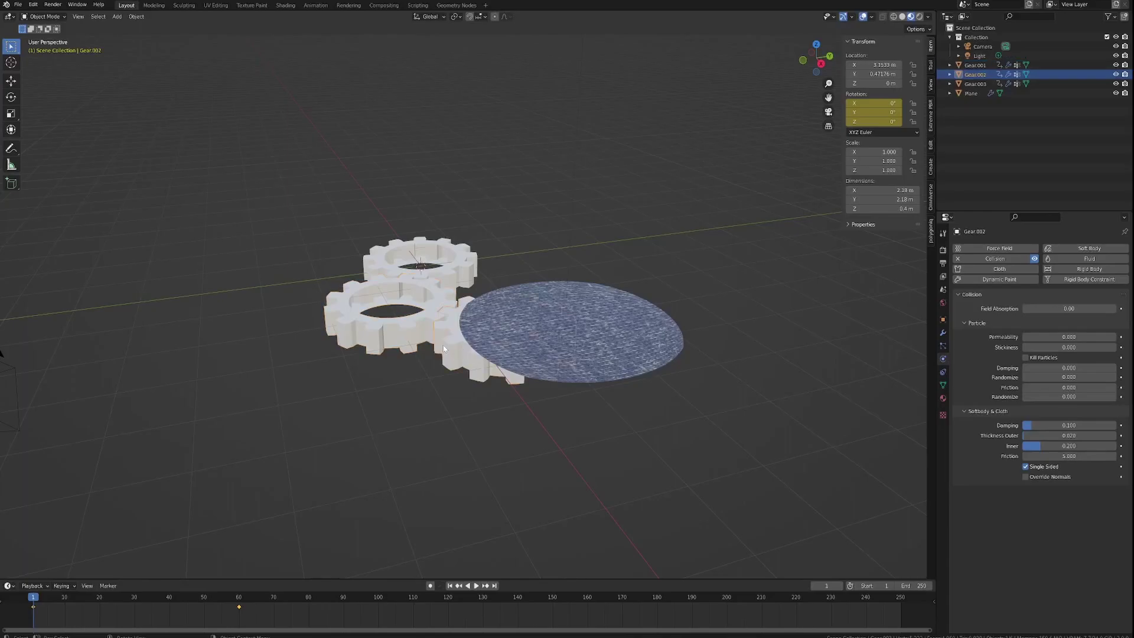
{"action": "left_click", "coordinate": [467, 271]}
{"action": "left_click", "coordinate": [348, 300]}
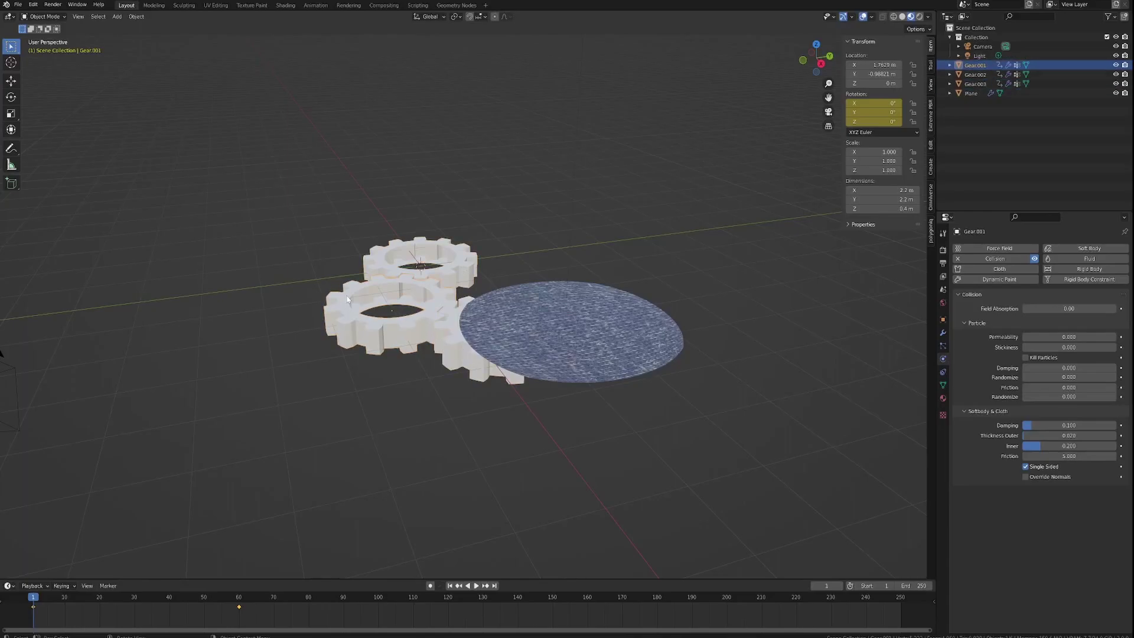
{"action": "left_click", "coordinate": [381, 264]}
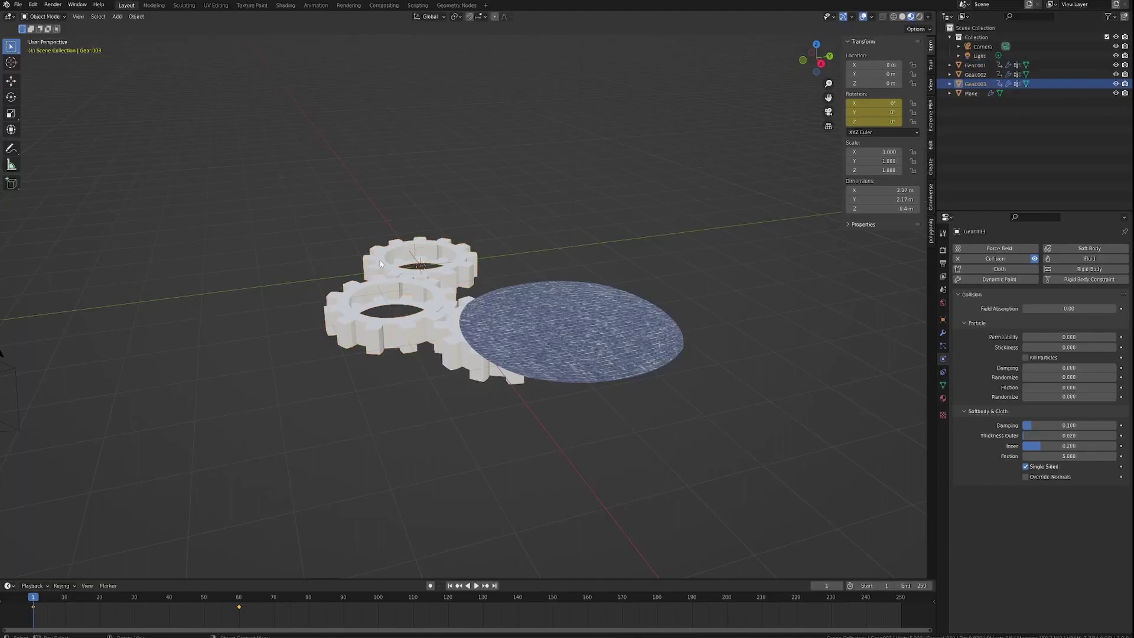
{"action": "left_click", "coordinate": [355, 297]}
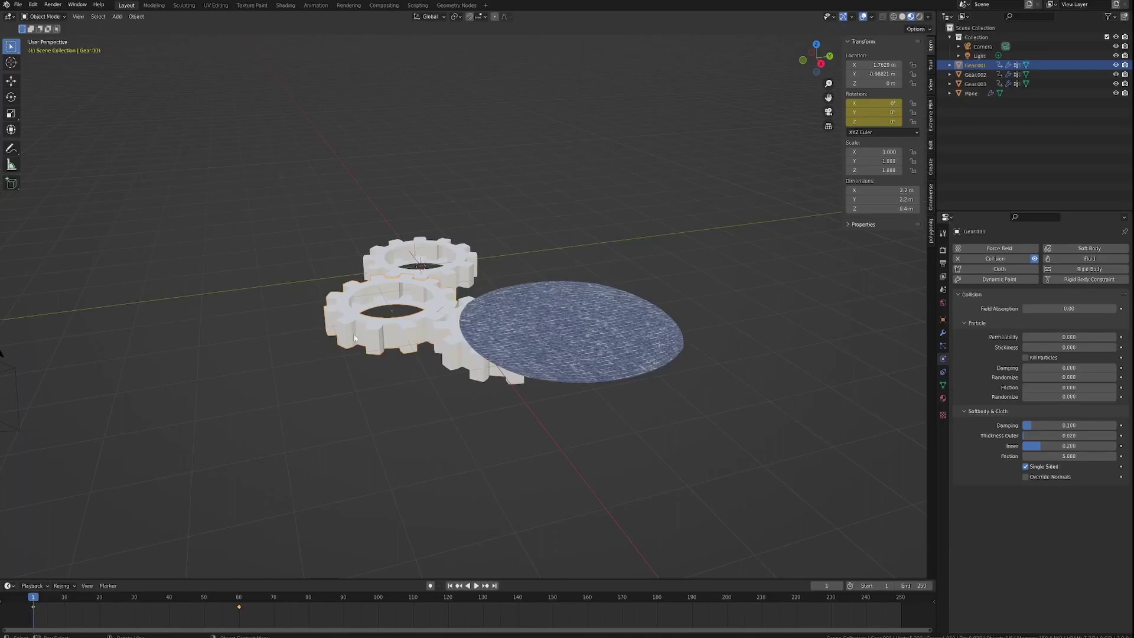
{"action": "left_click", "coordinate": [450, 350]}
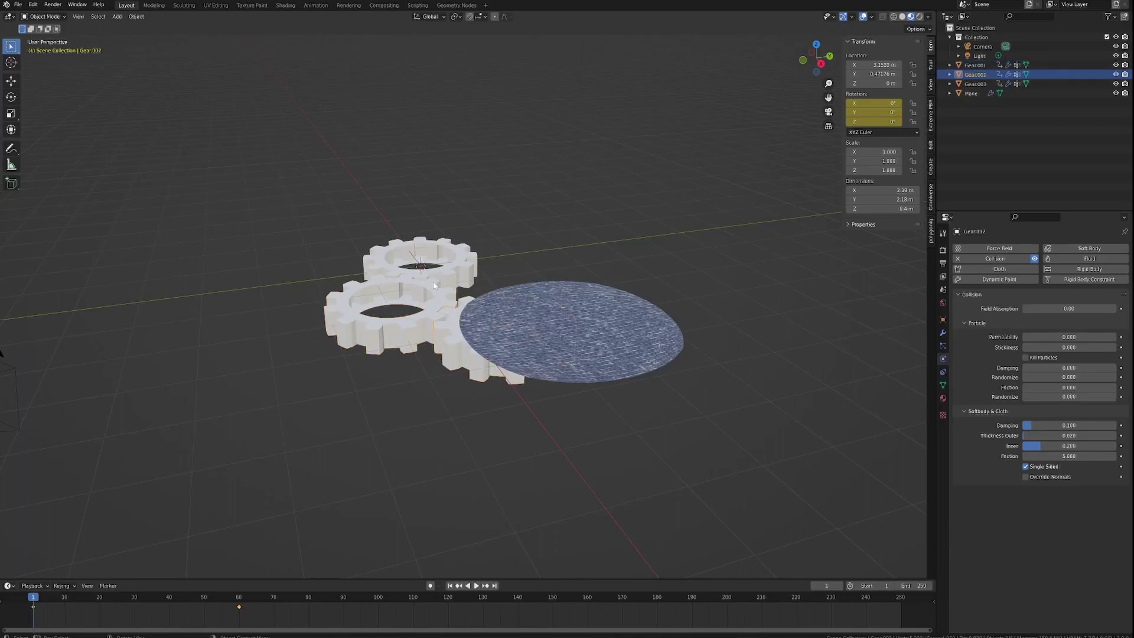
{"action": "left_click", "coordinate": [434, 285]}
{"action": "left_click", "coordinate": [357, 294]}
{"action": "left_click", "coordinate": [455, 349], "text": "shift"}
{"action": "left_click", "coordinate": [434, 285], "text": "shift"}
{"action": "left_click", "coordinate": [357, 294], "text": "shift"}
{"action": "left_click", "coordinate": [453, 353], "text": "shift"}
Begin an Alembic (.abc) export of the gears with the end frame set to 120.
{"action": "left_click", "coordinate": [18, 4]}
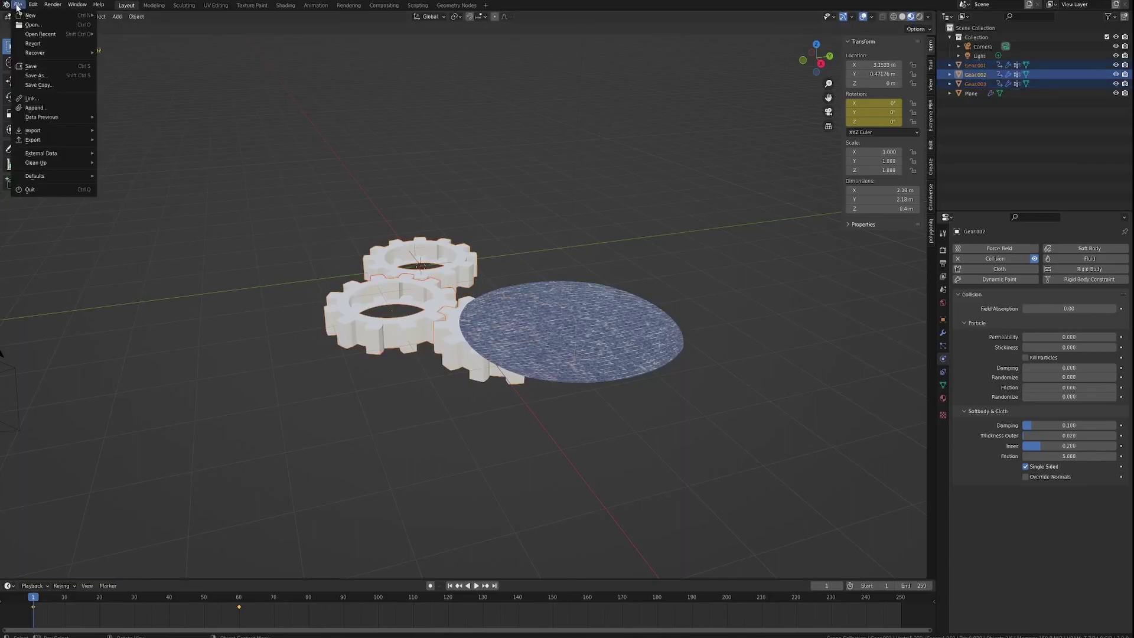
{"action": "mouse_move", "coordinate": [52, 135]}
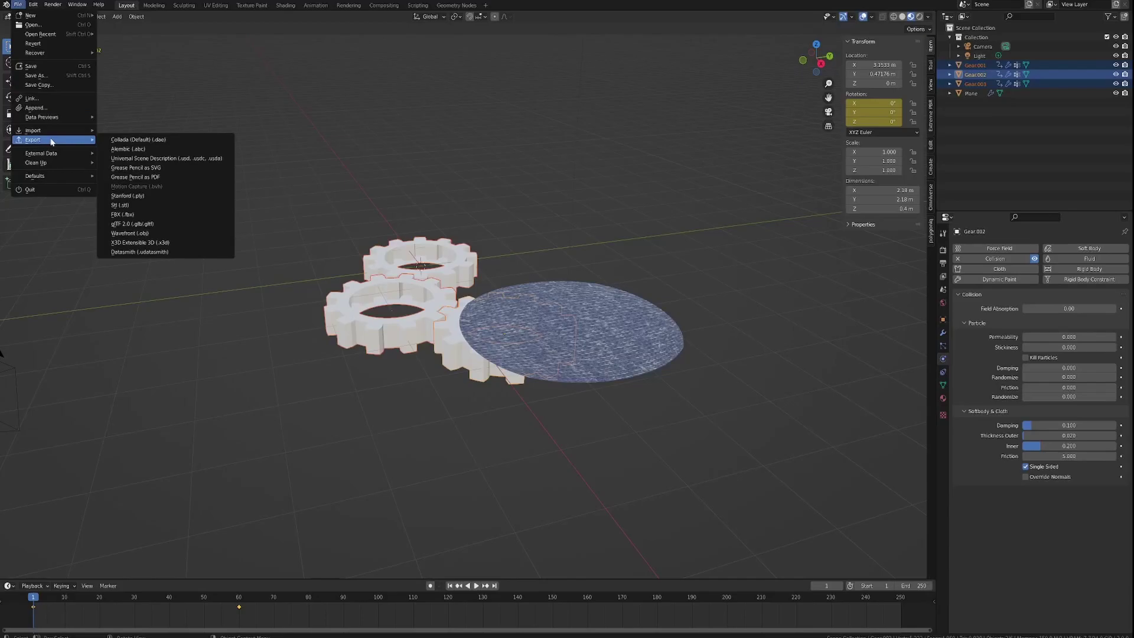
{"action": "left_click", "coordinate": [153, 154]}
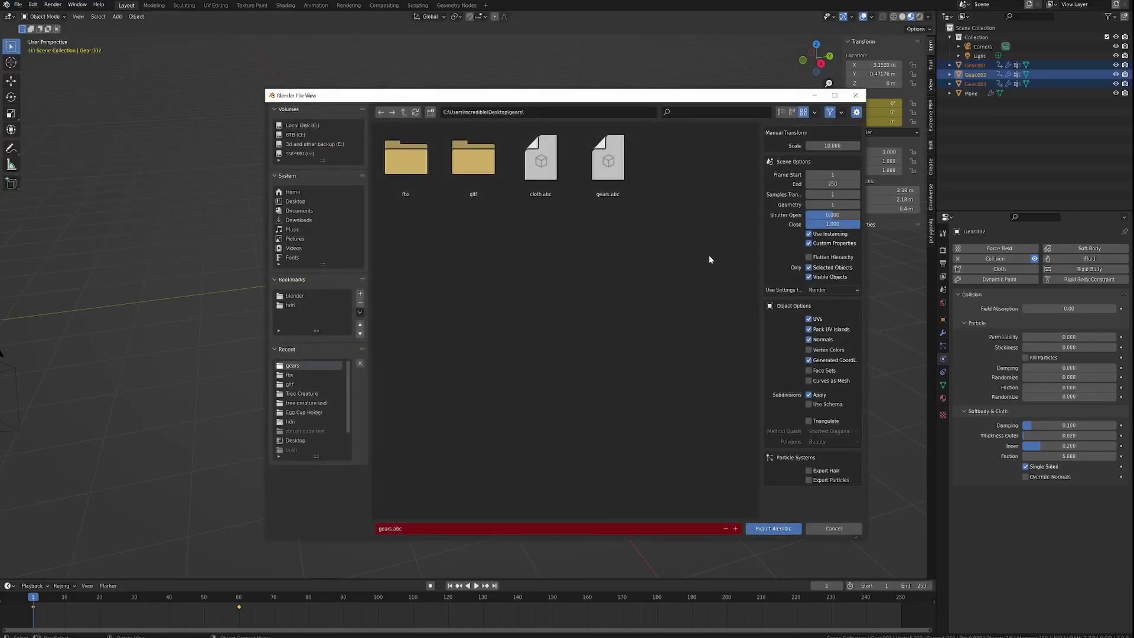
{"action": "left_click", "coordinate": [832, 184]}
{"action": "type", "text": "120"}
{"action": "key", "text": "Tab"}
Cancel the gear export and select the Plane disc.
{"action": "left_click", "coordinate": [834, 528]}
{"action": "left_click", "coordinate": [834, 528]}
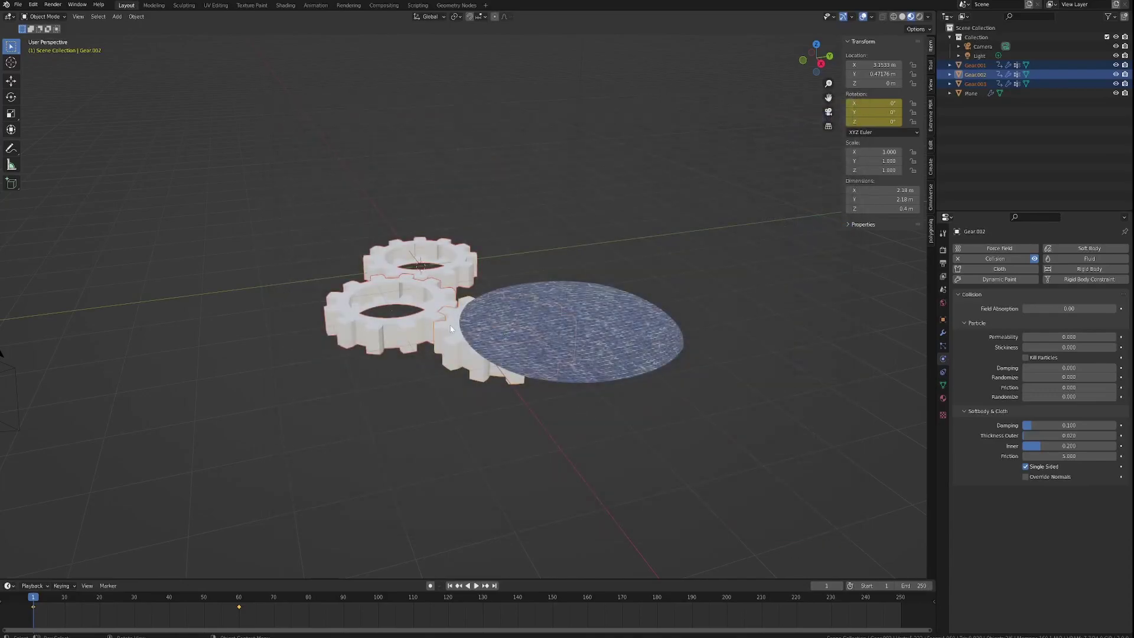
{"action": "left_click", "coordinate": [626, 325]}
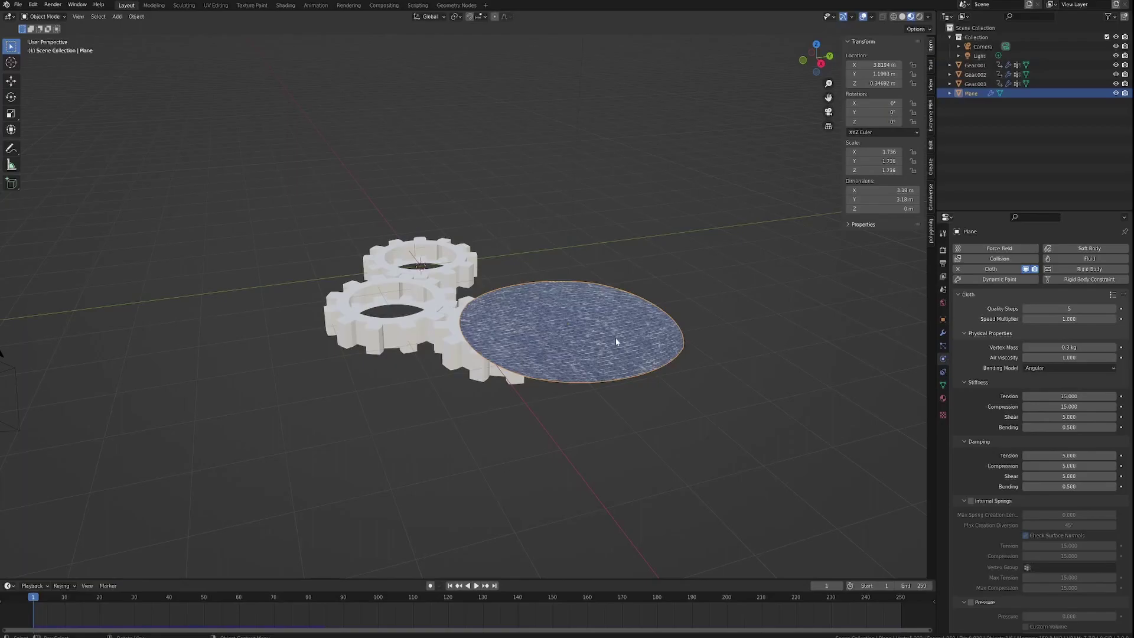
Open an Alembic export for the disc, turn off Selected Objects, and close it unsaved.
{"action": "left_click", "coordinate": [18, 4]}
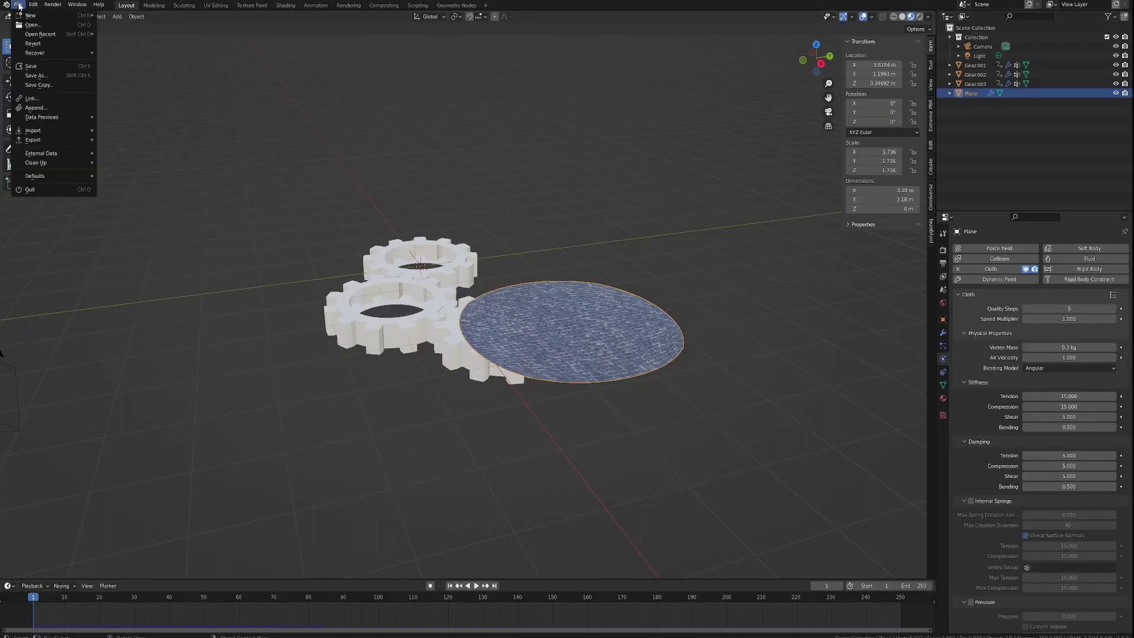
{"action": "mouse_move", "coordinate": [50, 140]}
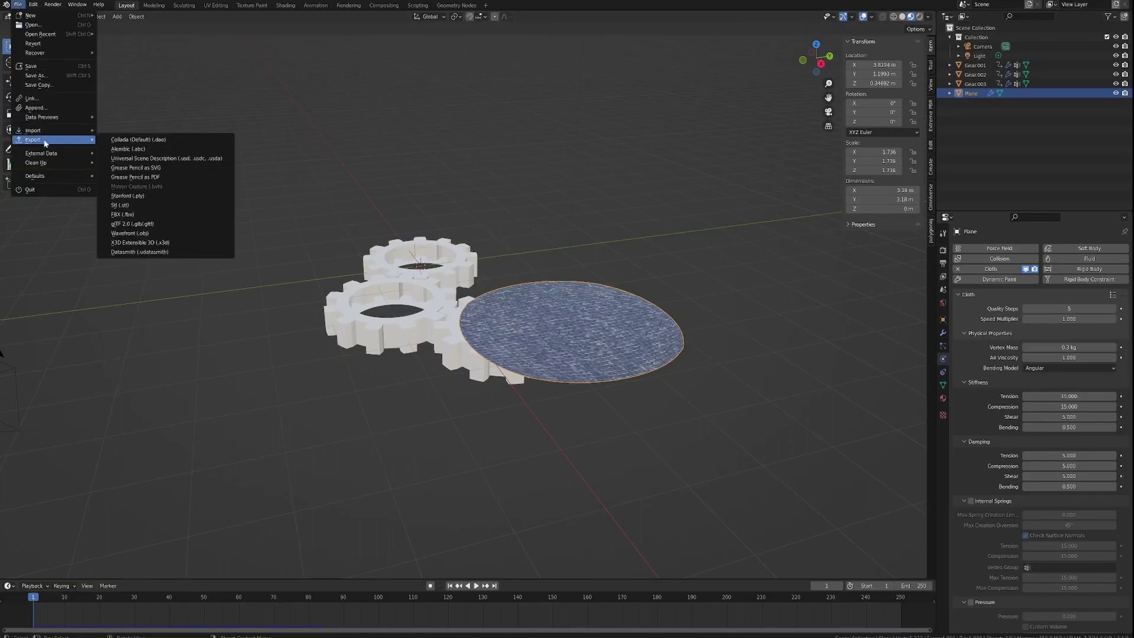
{"action": "left_click", "coordinate": [138, 150]}
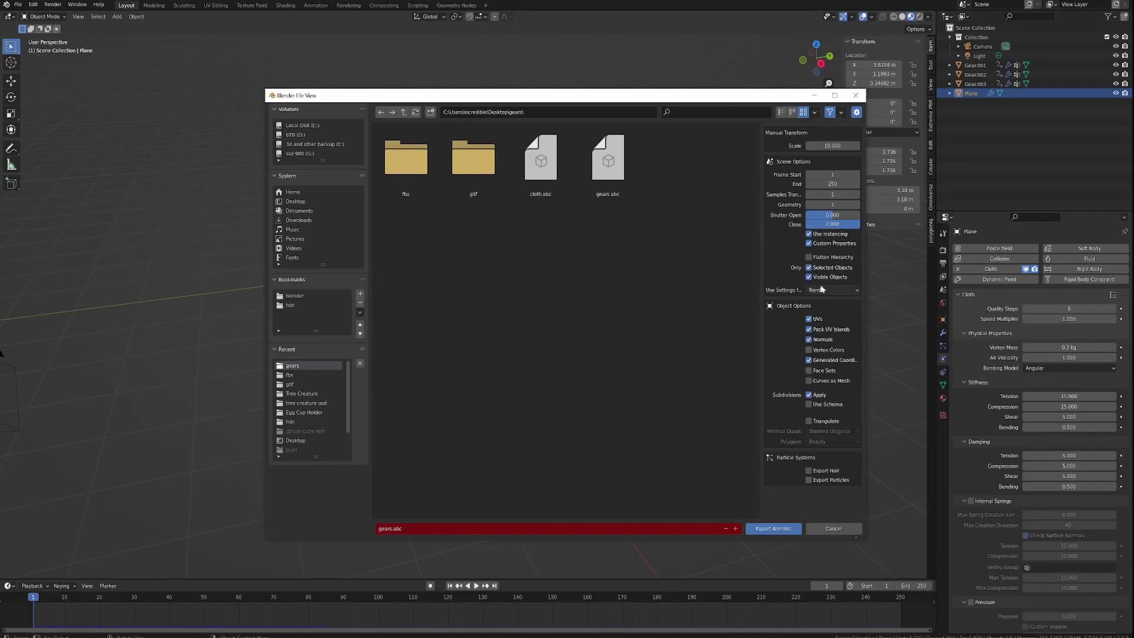
{"action": "left_click", "coordinate": [809, 268]}
{"action": "left_click", "coordinate": [856, 95]}
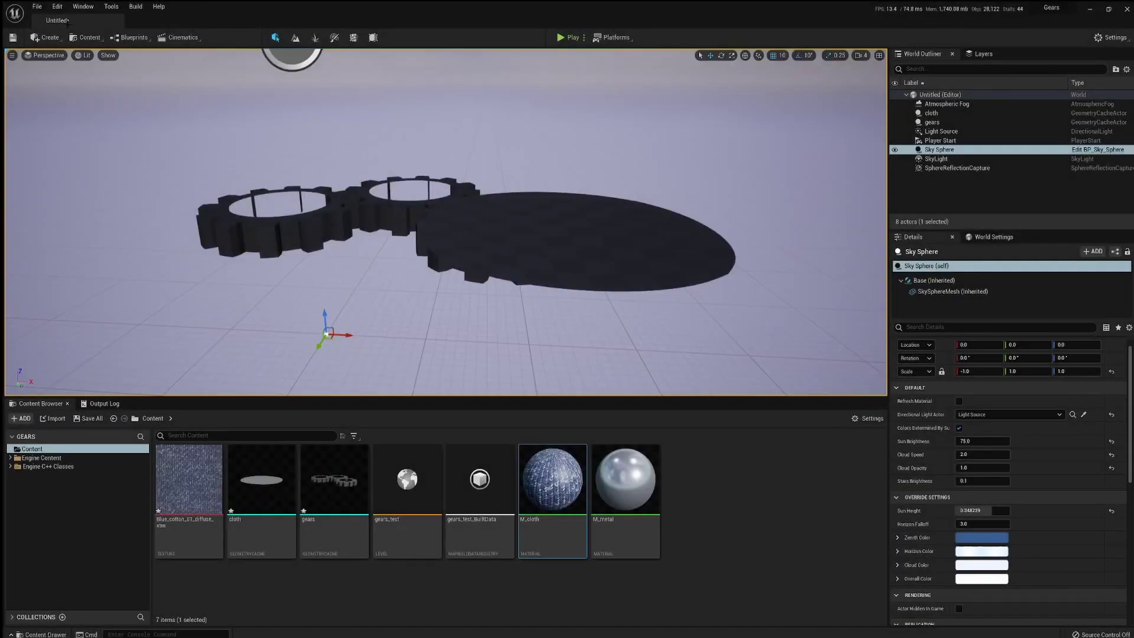
Search Plugins for 'alembic' to confirm Alembic Importer is enabled, then close the window.
{"action": "left_click", "coordinate": [57, 7]}
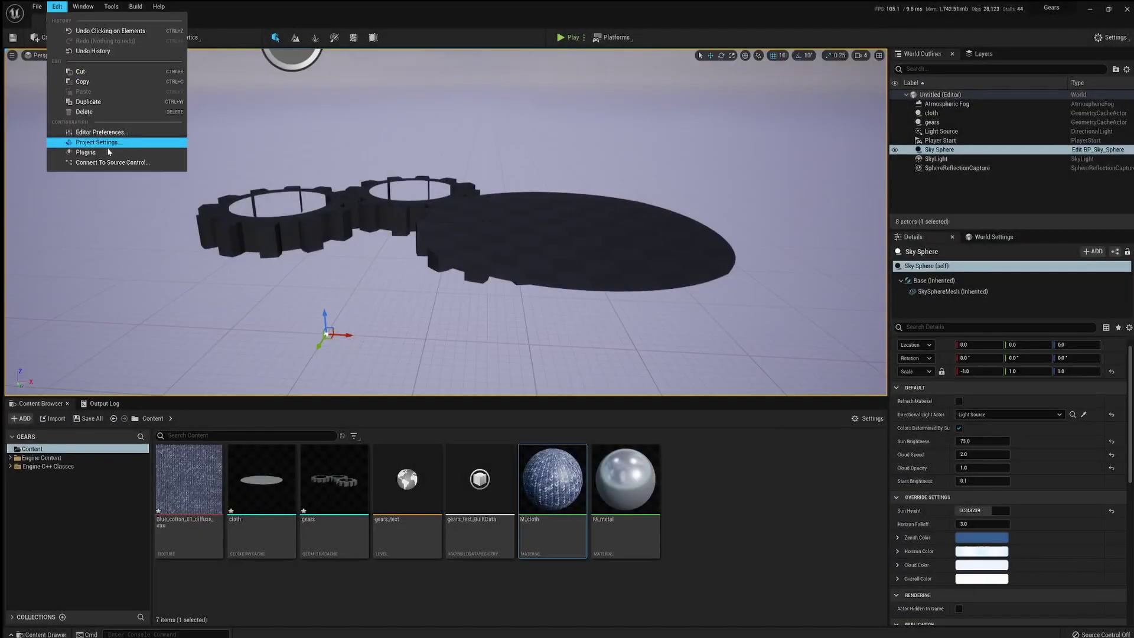
{"action": "left_click", "coordinate": [77, 146]}
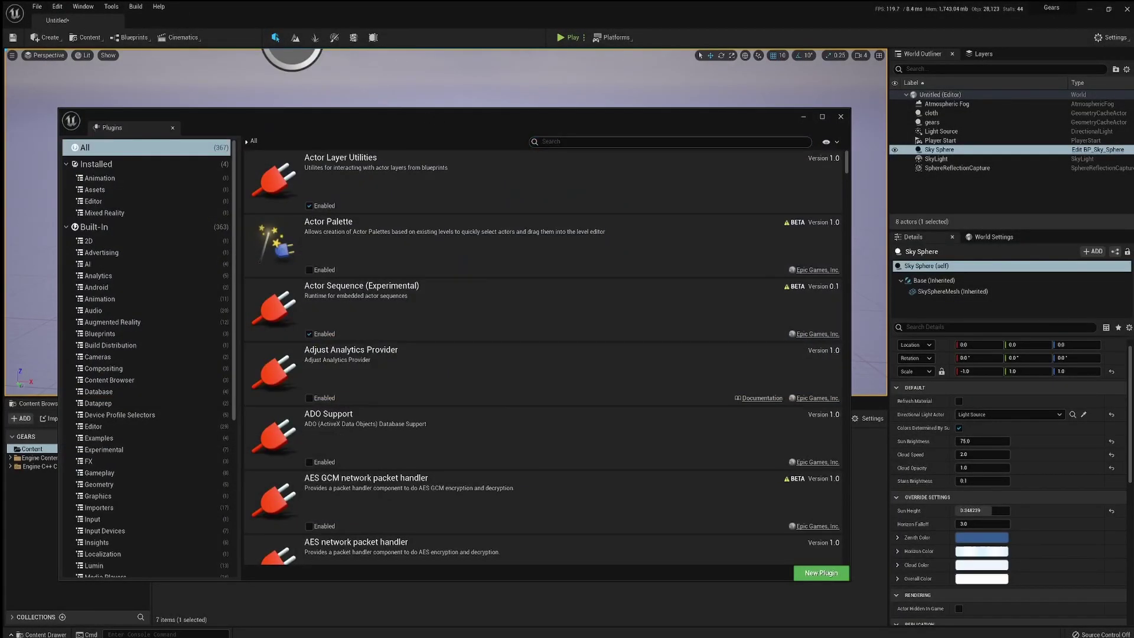
{"action": "type", "text": "alem"}
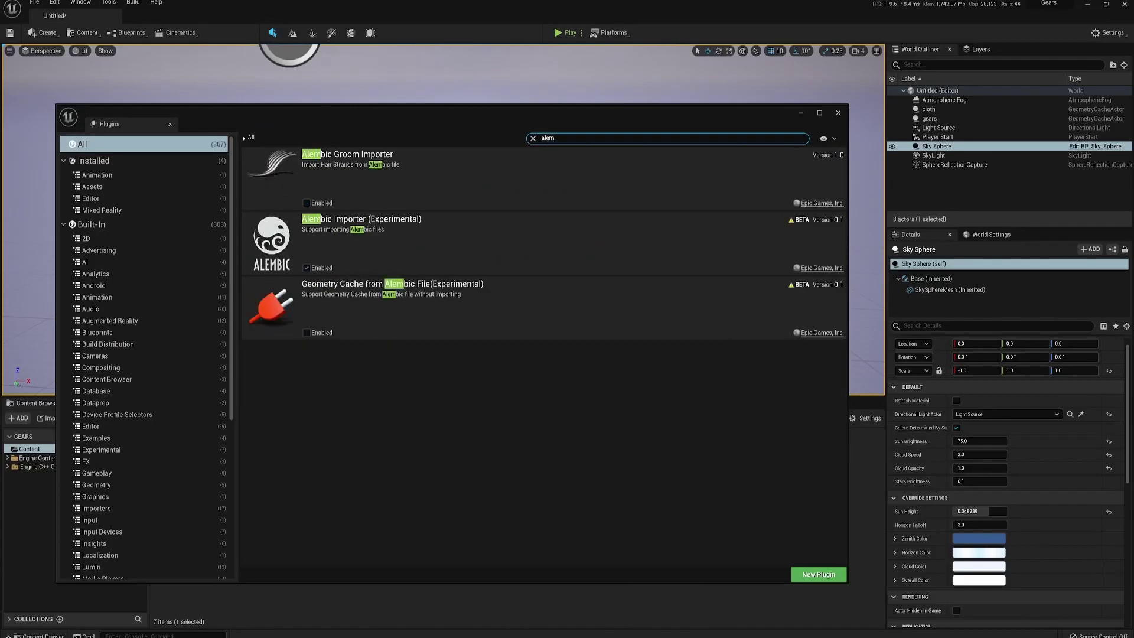
{"action": "type", "text": "bic"}
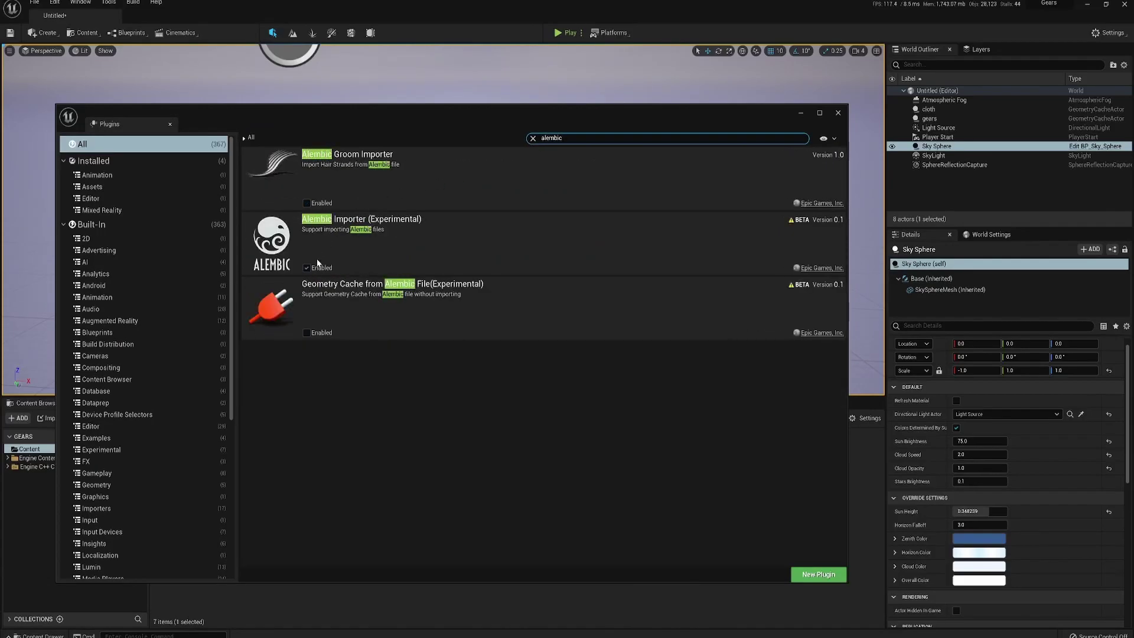
{"action": "left_click", "coordinate": [838, 113]}
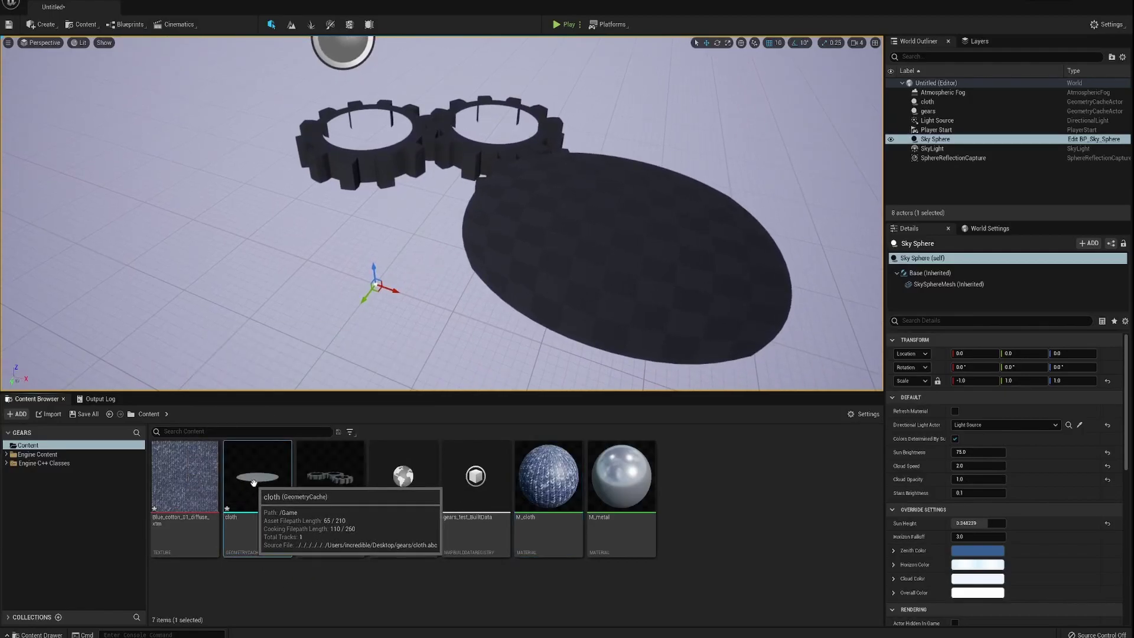
{"action": "left_click", "coordinate": [258, 504]}
{"action": "left_click", "coordinate": [743, 291]}
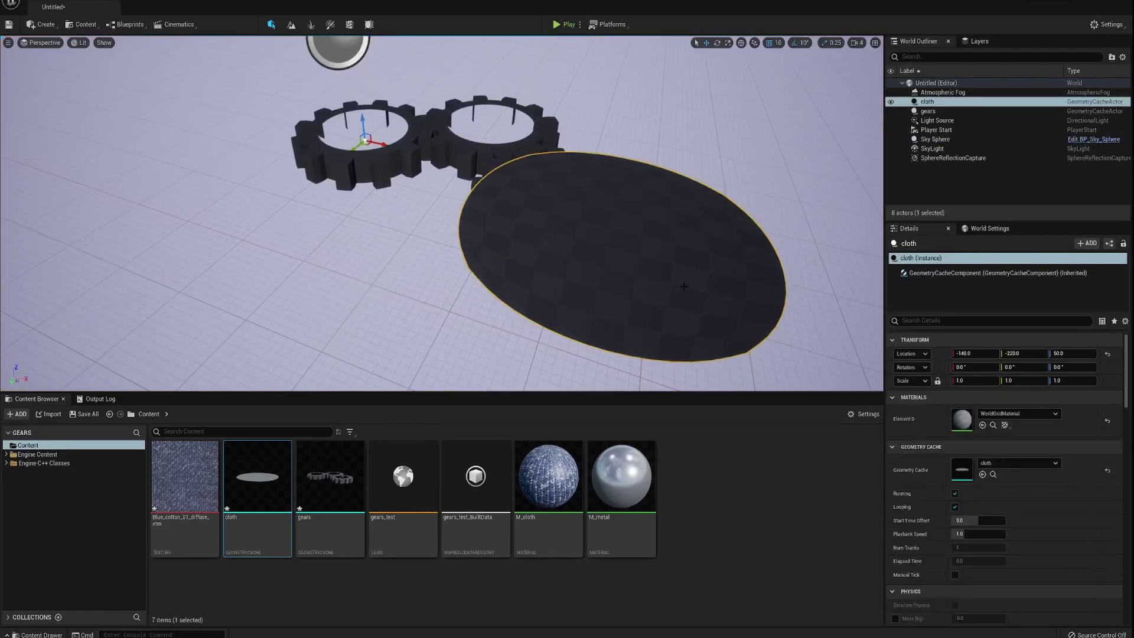
{"action": "left_click", "coordinate": [322, 487]}
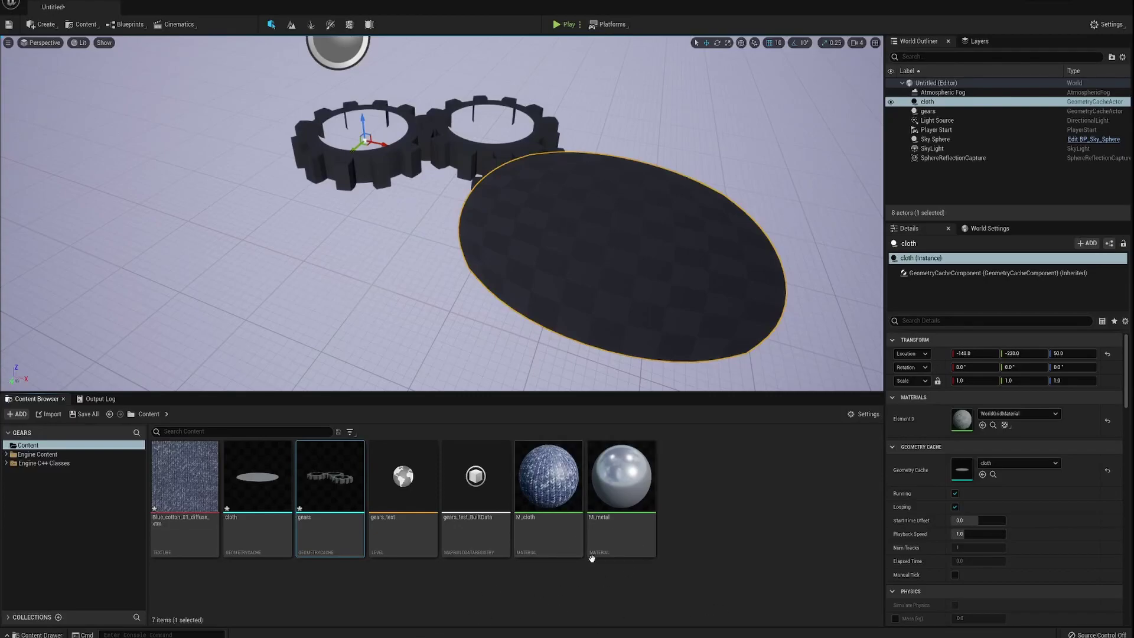
{"action": "right_click", "coordinate": [255, 479]}
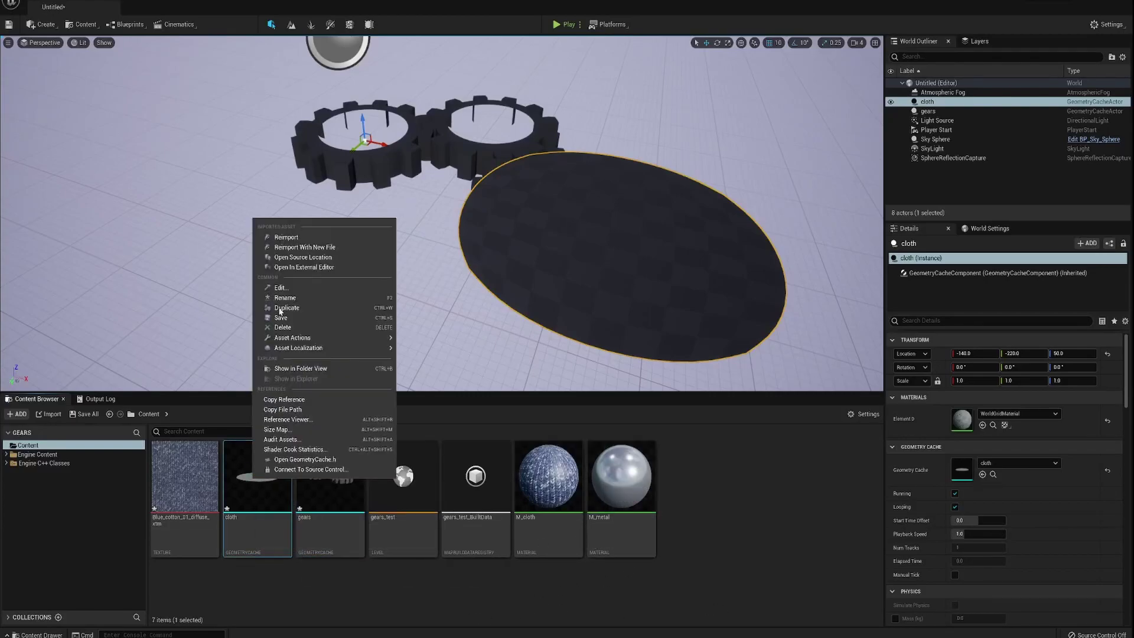
{"action": "left_click", "coordinate": [286, 237]}
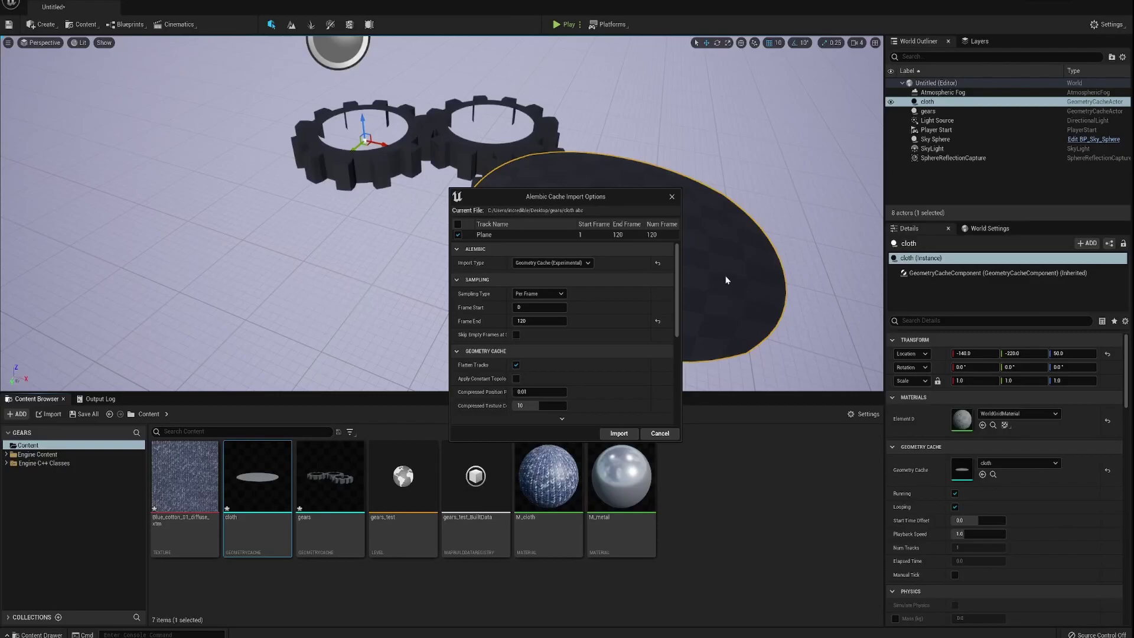
{"action": "left_click", "coordinate": [553, 264]}
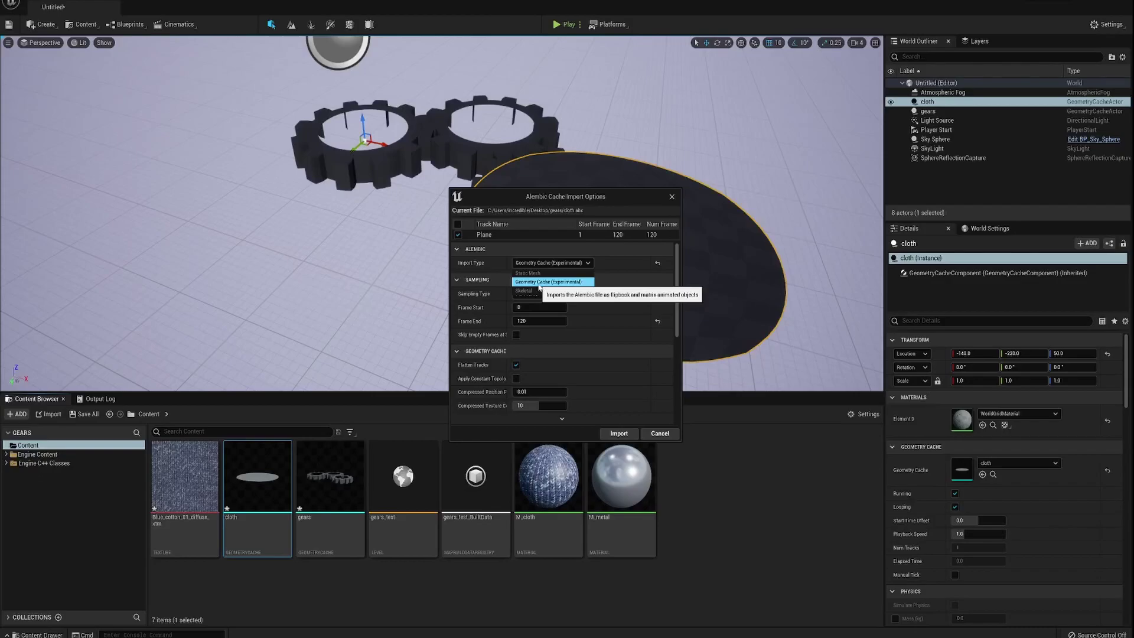
{"action": "left_click", "coordinate": [539, 284]}
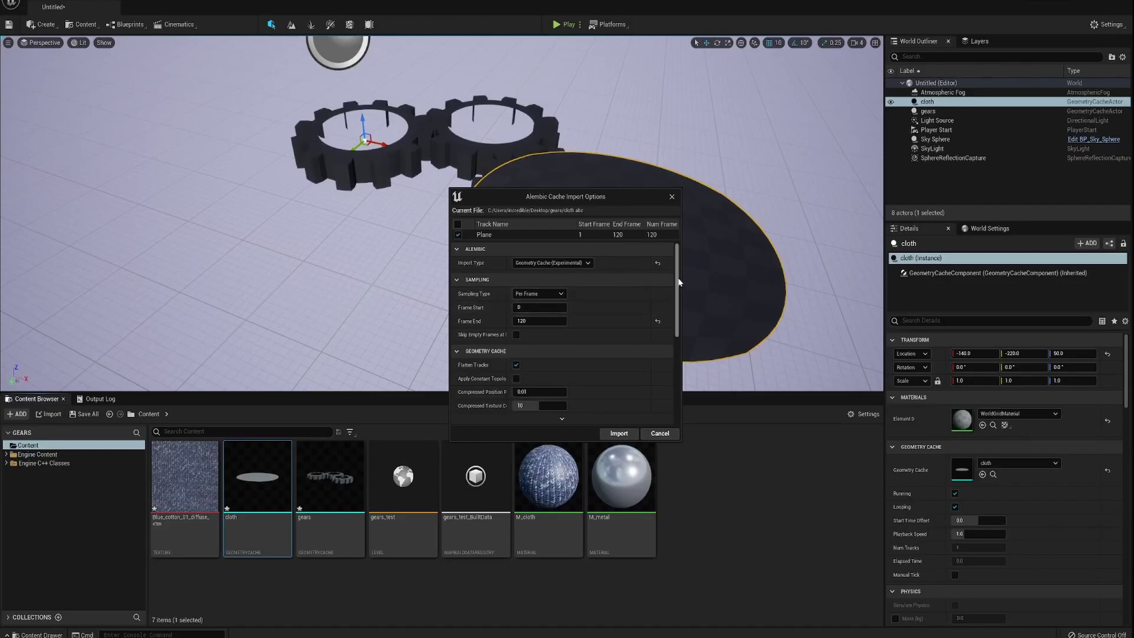
{"action": "scroll", "coordinate": [678, 304], "scroll_direction": "down", "scroll_amount": 2}
{"action": "left_click_drag", "start_coordinate": [680, 297], "coordinate": [686, 373]}
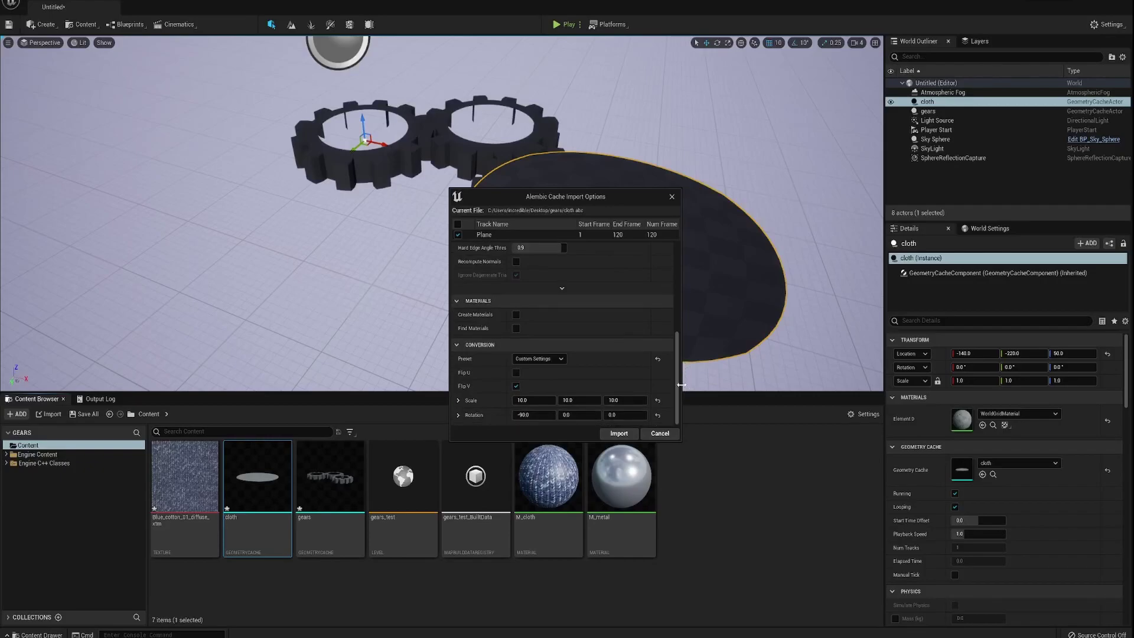
{"action": "left_click", "coordinate": [522, 415]}
{"action": "type", "text": "-90"}
{"action": "key", "text": "Return"}
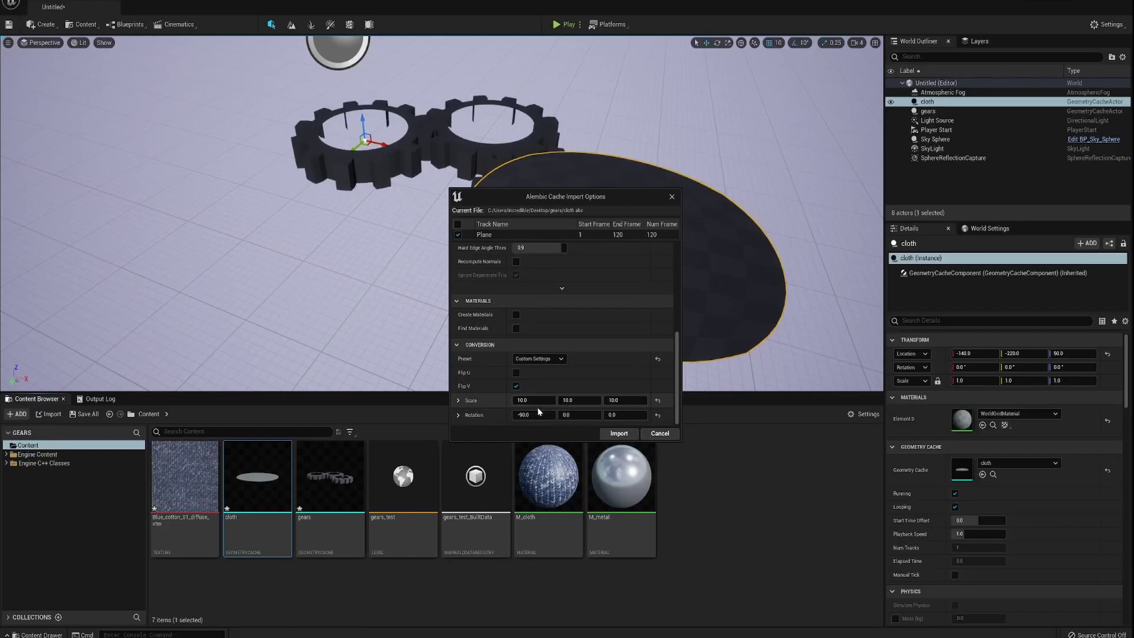
{"action": "left_click", "coordinate": [532, 414]}
{"action": "left_click_drag", "start_coordinate": [679, 392], "coordinate": [684, 295]}
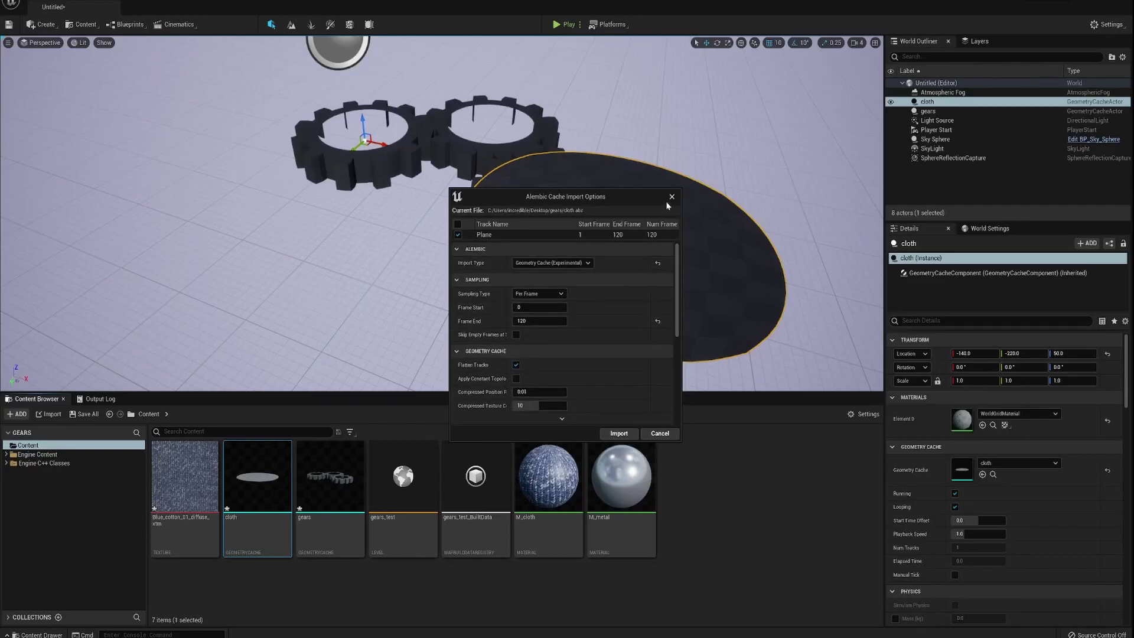
{"action": "left_click", "coordinate": [661, 435]}
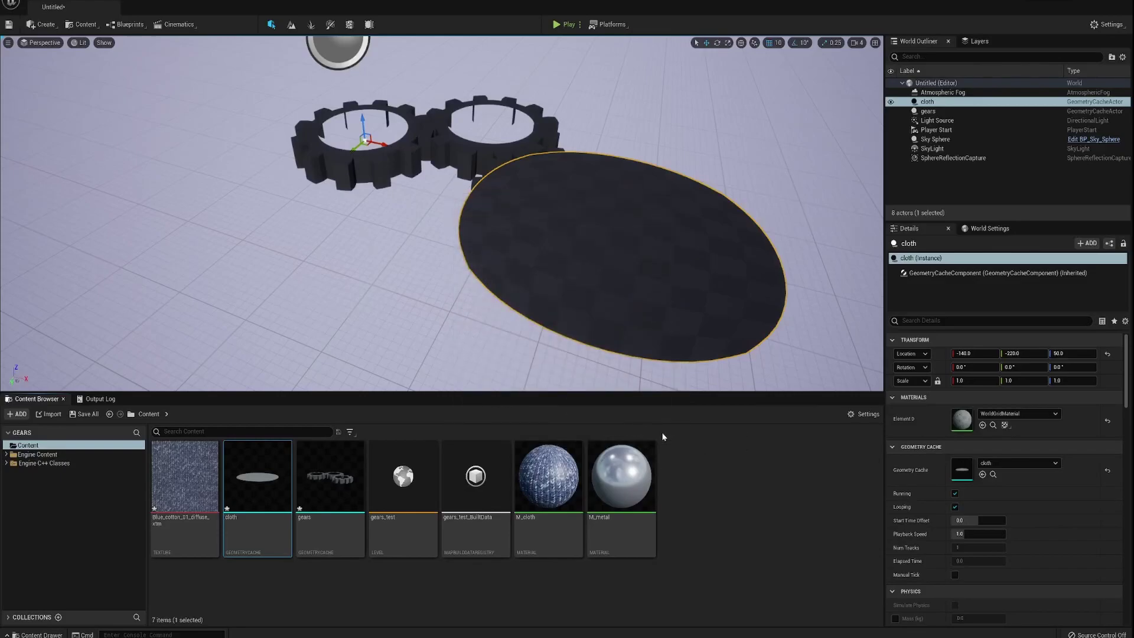
{"action": "mouse_move", "coordinate": [264, 477]}
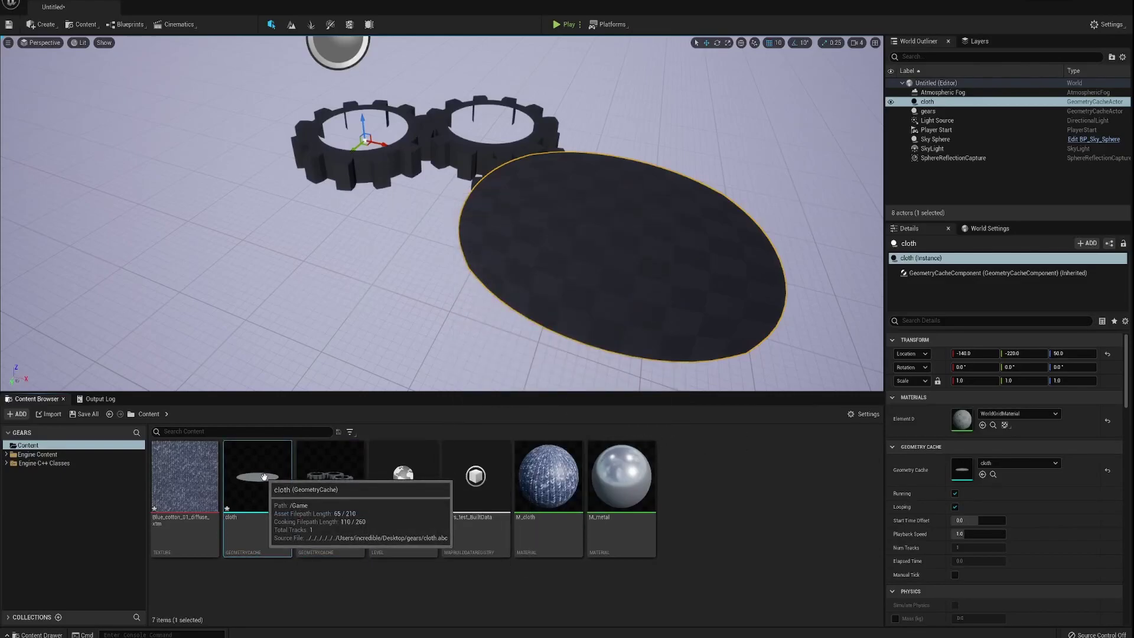
{"action": "left_click", "coordinate": [333, 479], "text": "ctrl"}
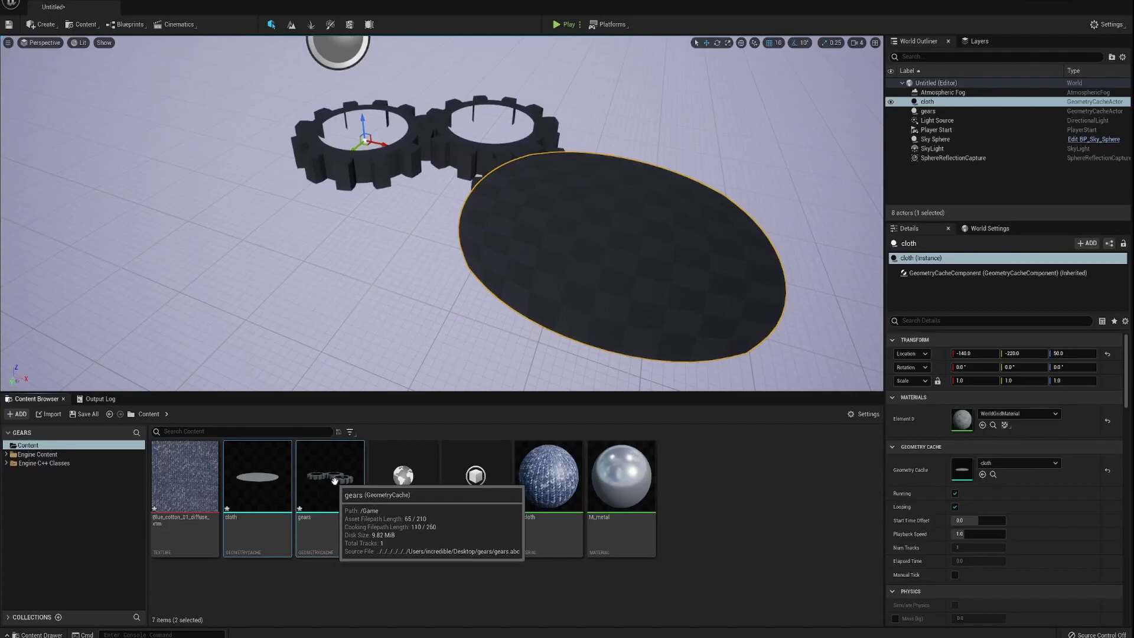
{"action": "left_click_drag", "start_coordinate": [335, 480], "coordinate": [143, 200]}
{"action": "key", "text": "Delete"}
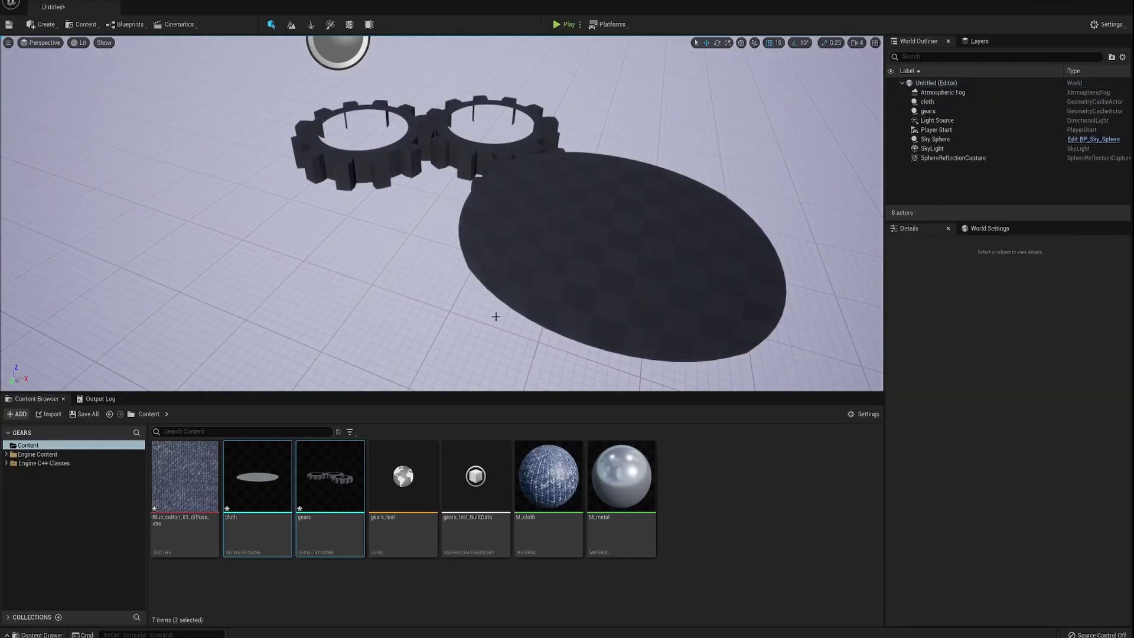
{"action": "left_click", "coordinate": [392, 149]}
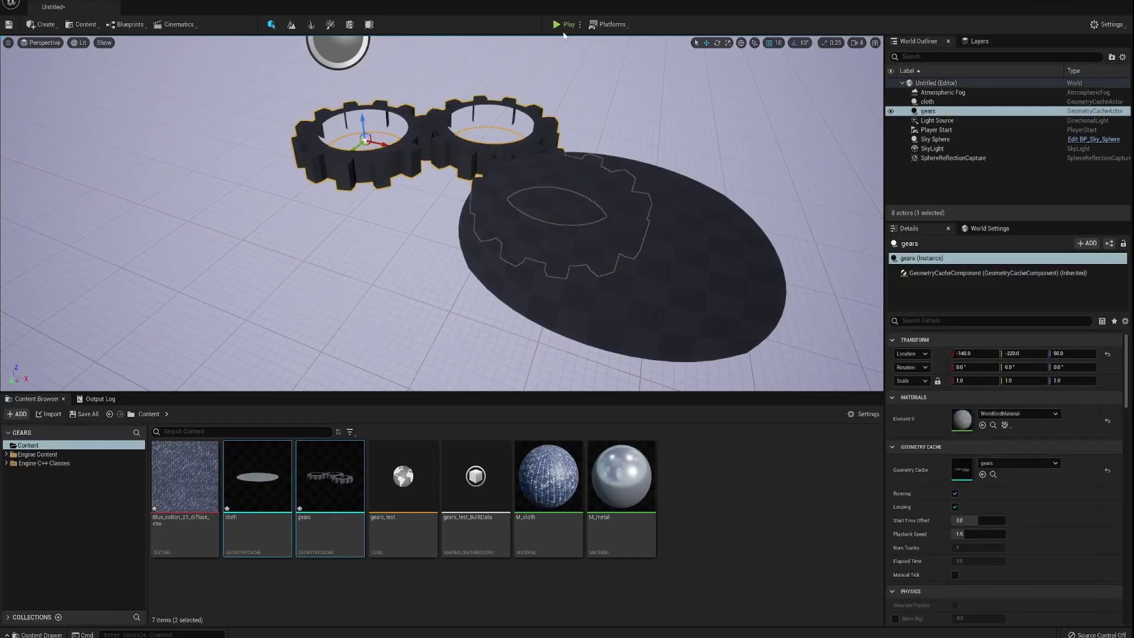
{"action": "mouse_move", "coordinate": [521, 534]}
{"action": "left_click", "coordinate": [651, 288]}
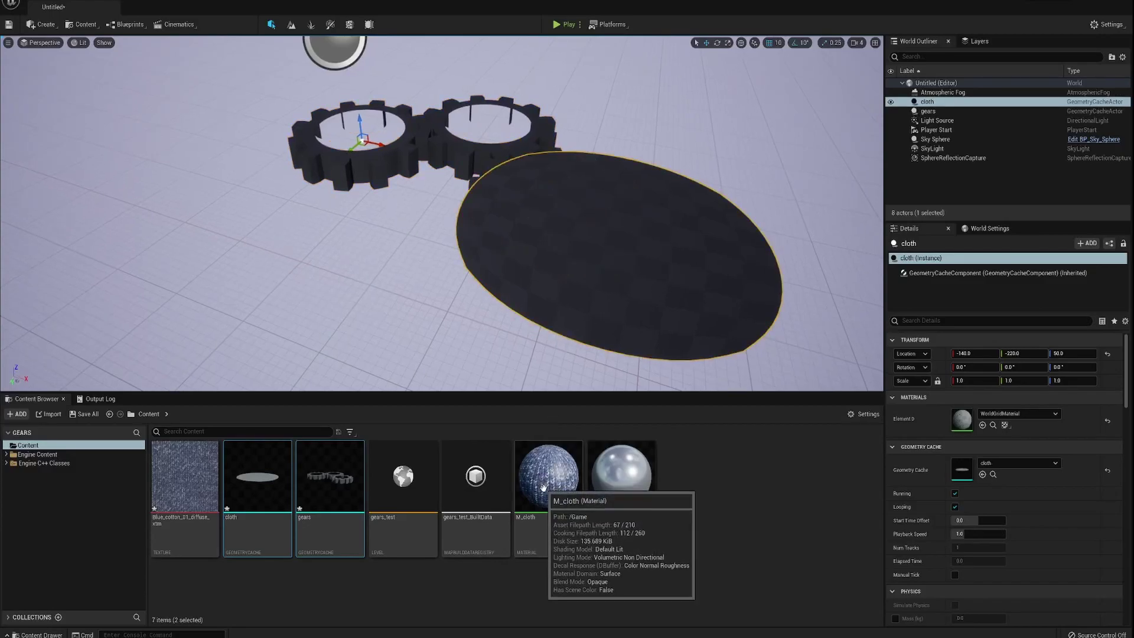
Apply M_cloth to the cloth disc and M_metal to the gears, then run and stop Play.
{"action": "left_click_drag", "start_coordinate": [550, 479], "coordinate": [709, 267]}
{"action": "left_click_drag", "start_coordinate": [612, 473], "coordinate": [445, 141]}
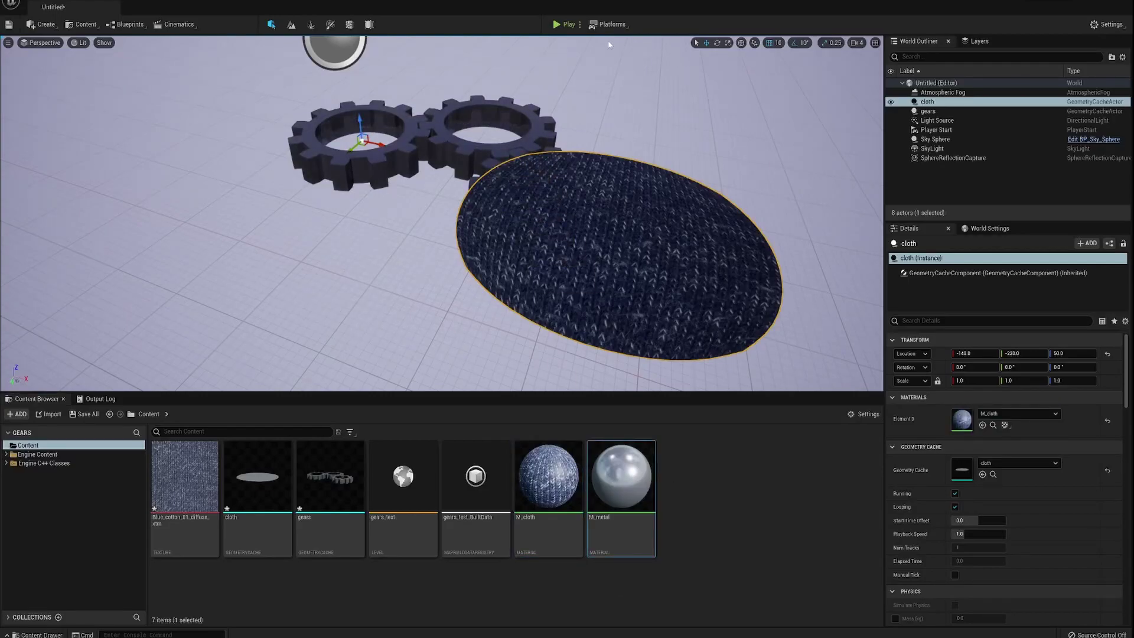
{"action": "left_click", "coordinate": [564, 24]}
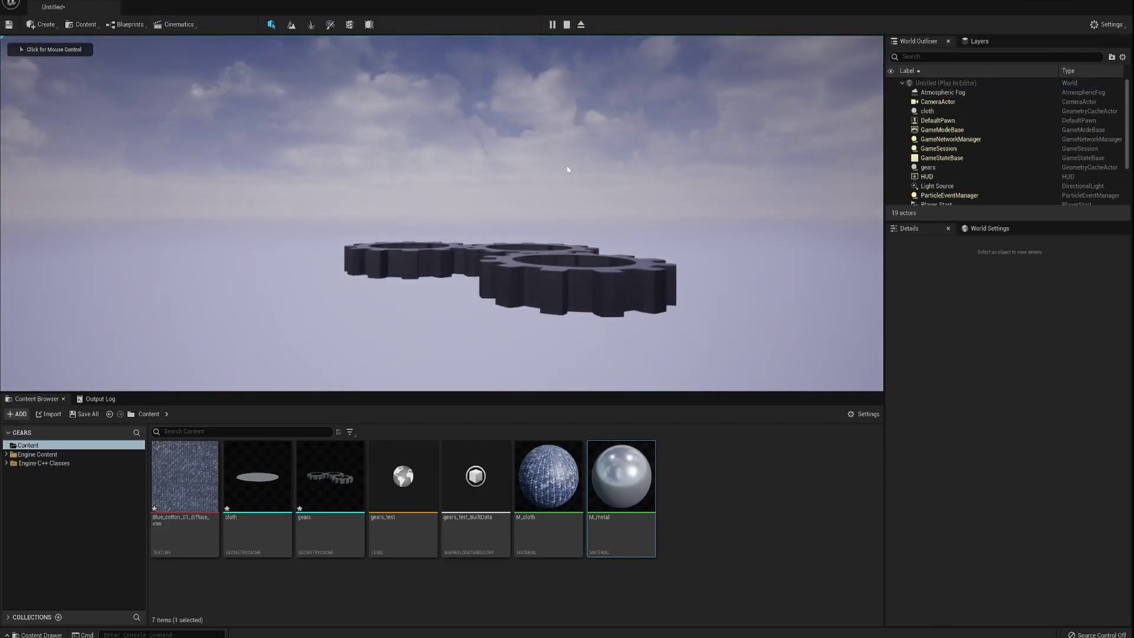
{"action": "left_click", "coordinate": [566, 25]}
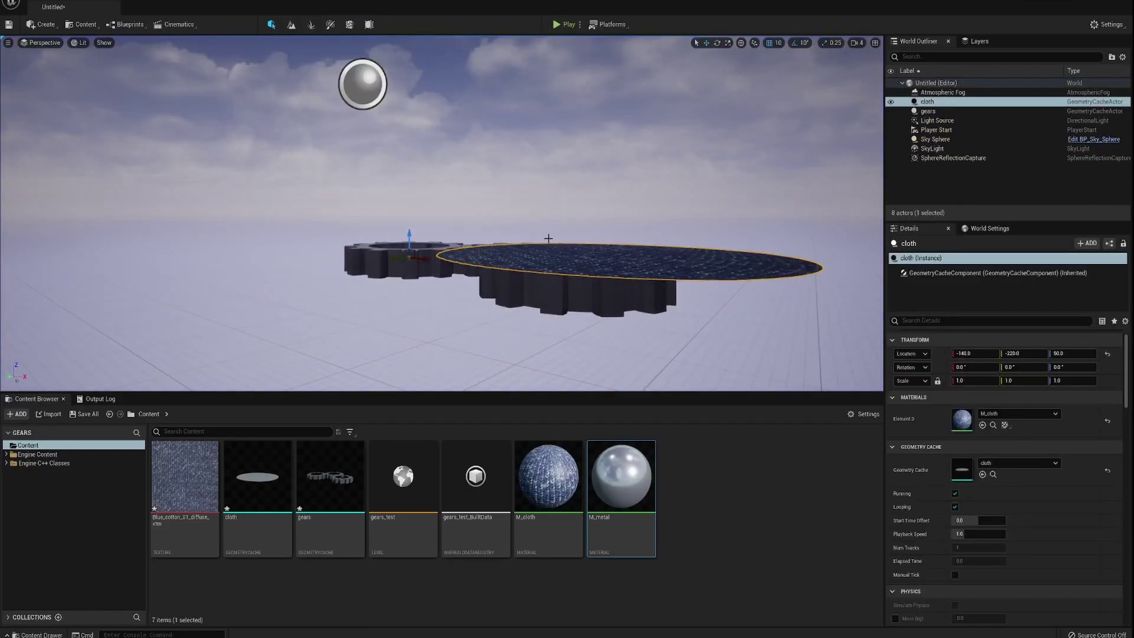
Open M_cloth and move the Texture Sample and constant 1 nodes higher in the graph.
{"action": "double_click", "coordinate": [547, 467]}
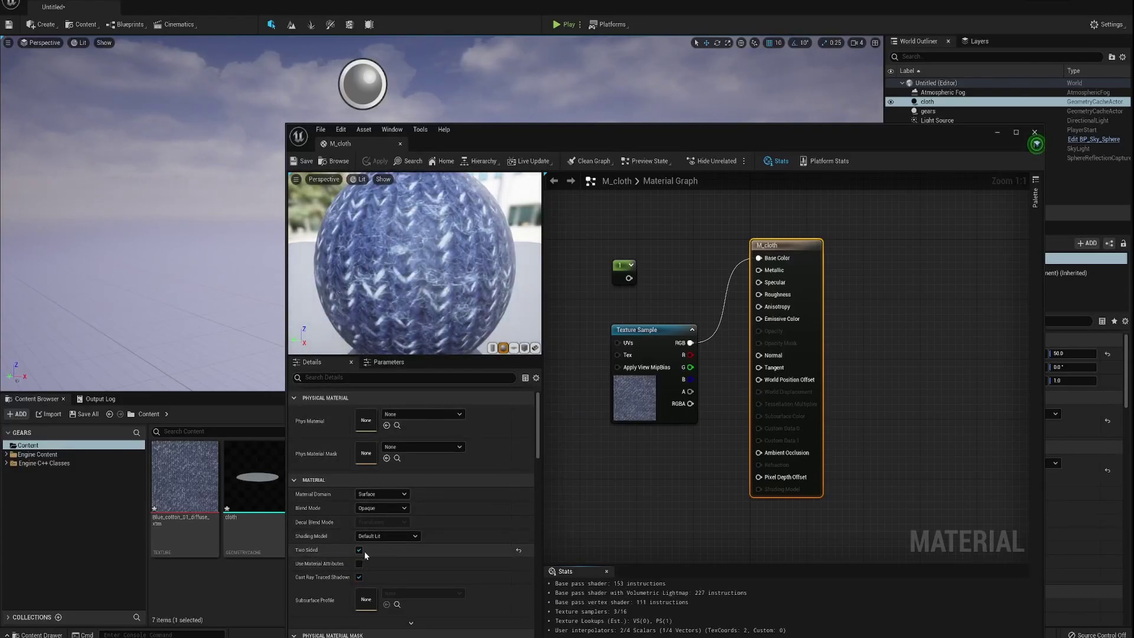
{"action": "left_click_drag", "start_coordinate": [660, 369], "coordinate": [658, 352]}
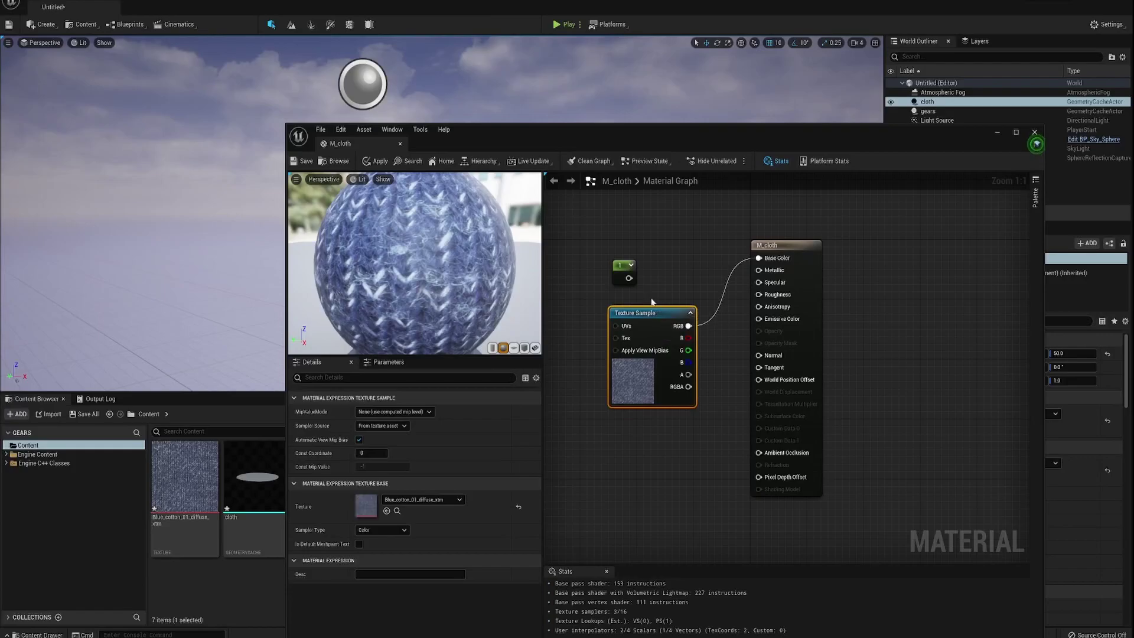
{"action": "left_click_drag", "start_coordinate": [621, 265], "coordinate": [605, 215]}
{"action": "left_click_drag", "start_coordinate": [658, 314], "coordinate": [649, 254]}
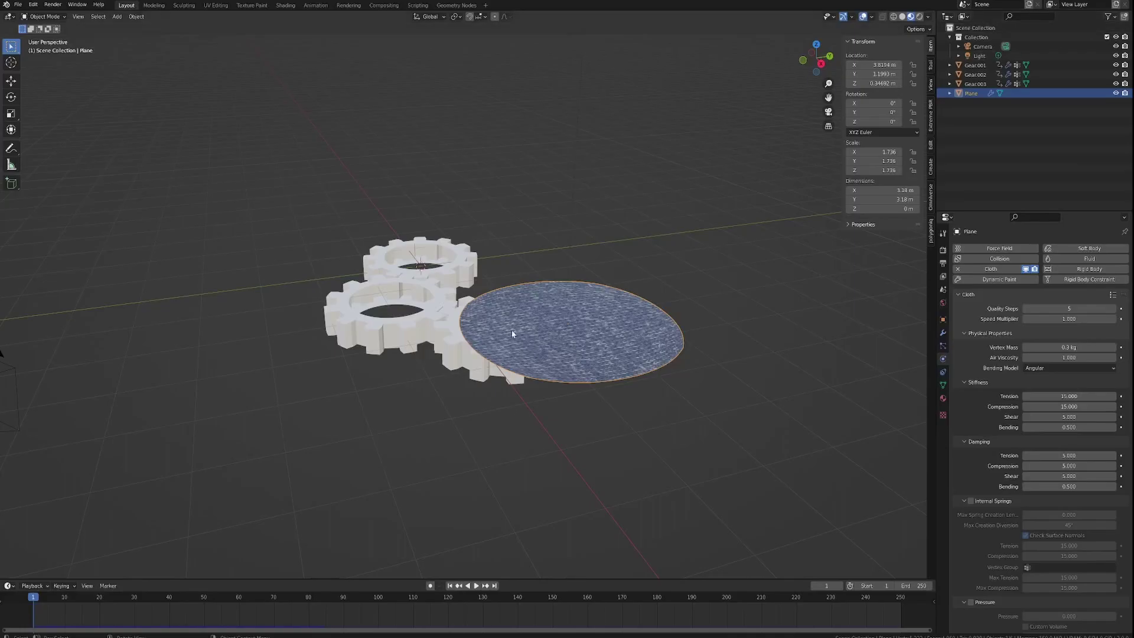
Select Gear.002 and orbit and zoom to a higher, closer view of the gears.
{"action": "left_click", "coordinate": [588, 357]}
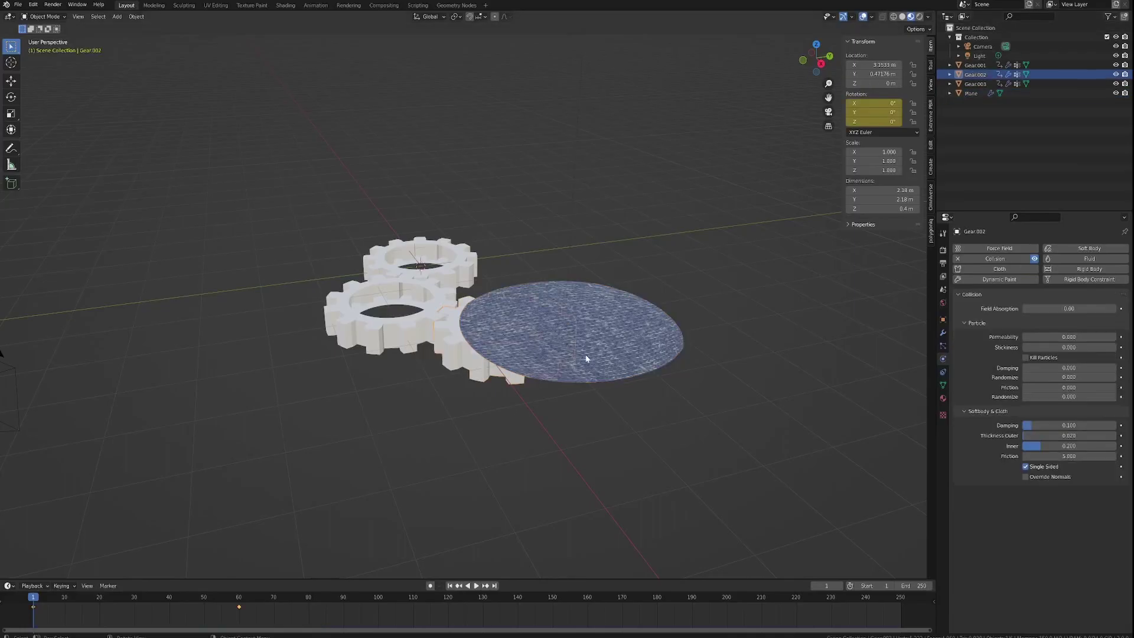
{"action": "scroll", "coordinate": [602, 331], "scroll_direction": "up", "scroll_amount": 5}
{"action": "right_click", "coordinate": [596, 346]}
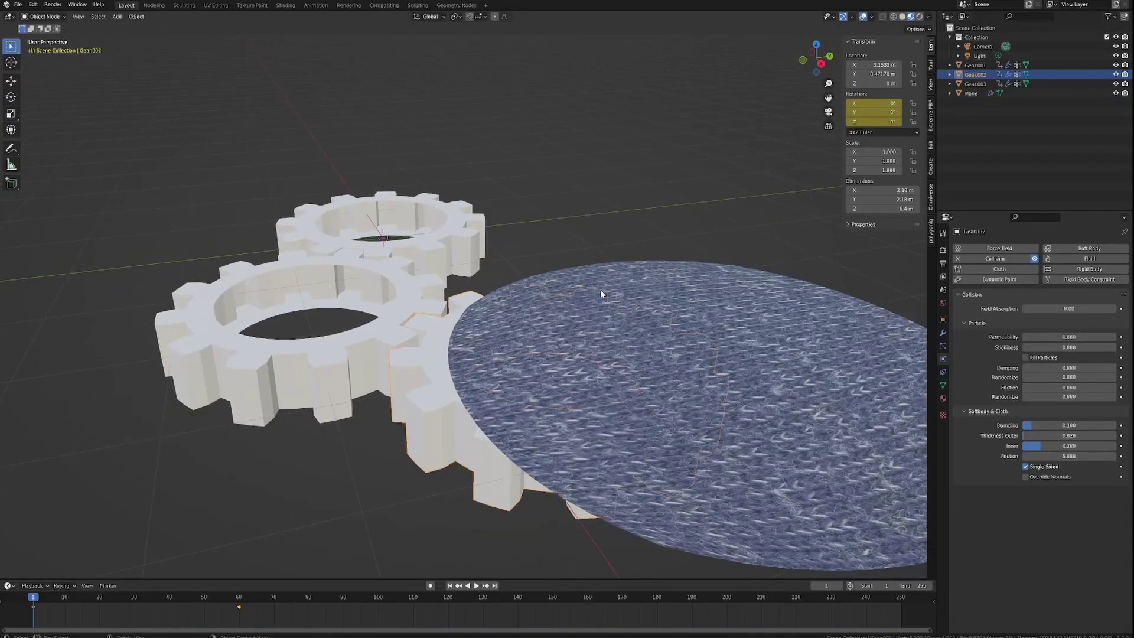
{"action": "middle_click_drag", "start_coordinate": [603, 295], "coordinate": [584, 246]}
{"action": "scroll", "coordinate": [576, 346], "scroll_direction": "down", "scroll_amount": 2}
{"action": "scroll", "coordinate": [558, 282], "scroll_direction": "down", "scroll_amount": 3}
{"action": "scroll", "coordinate": [520, 291], "scroll_direction": "down", "scroll_amount": 3}
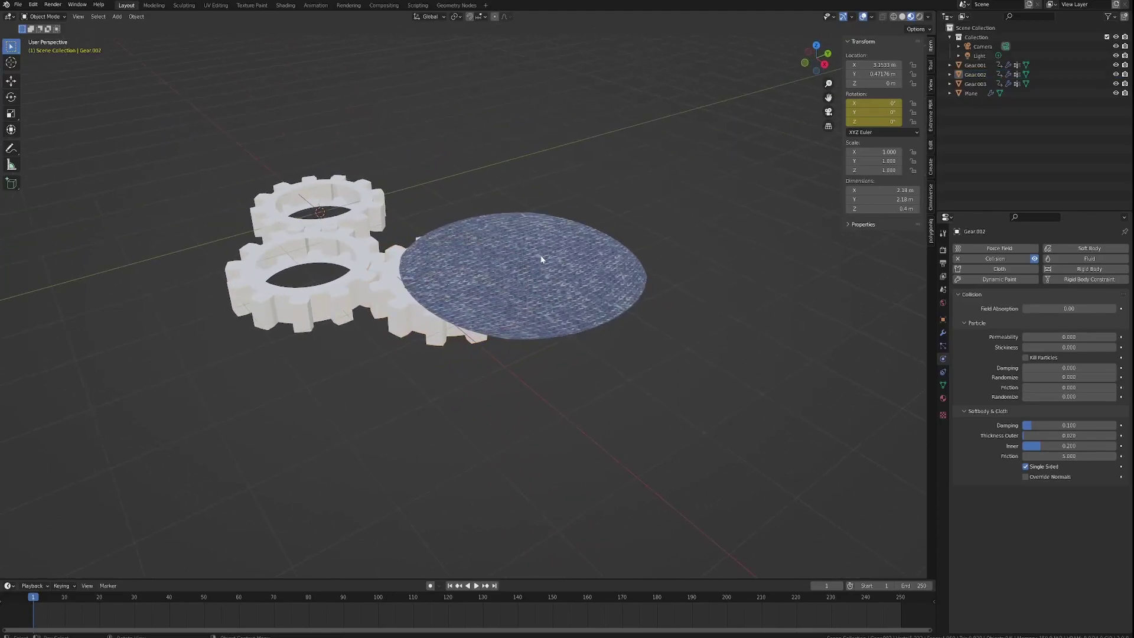
{"action": "scroll", "coordinate": [508, 298], "scroll_direction": "up", "scroll_amount": 4}
Select the cloth disc Plane to display its Cloth physics settings.
{"action": "left_click", "coordinate": [541, 310]}
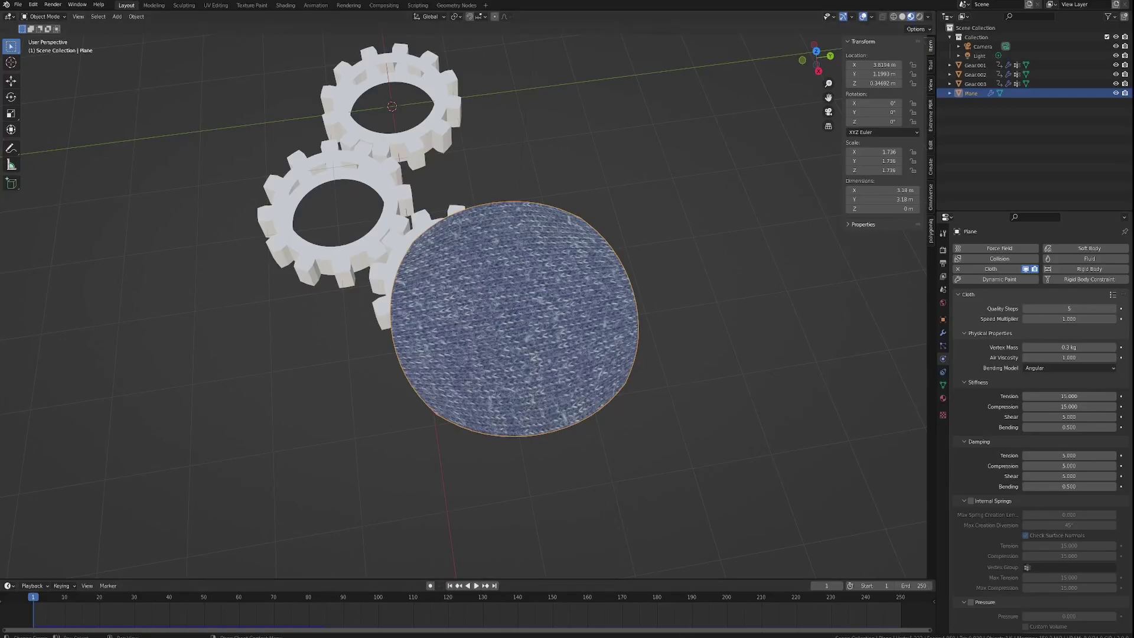
{"action": "mouse_move", "coordinate": [617, 635]}
{"action": "mouse_move", "coordinate": [509, 637]}
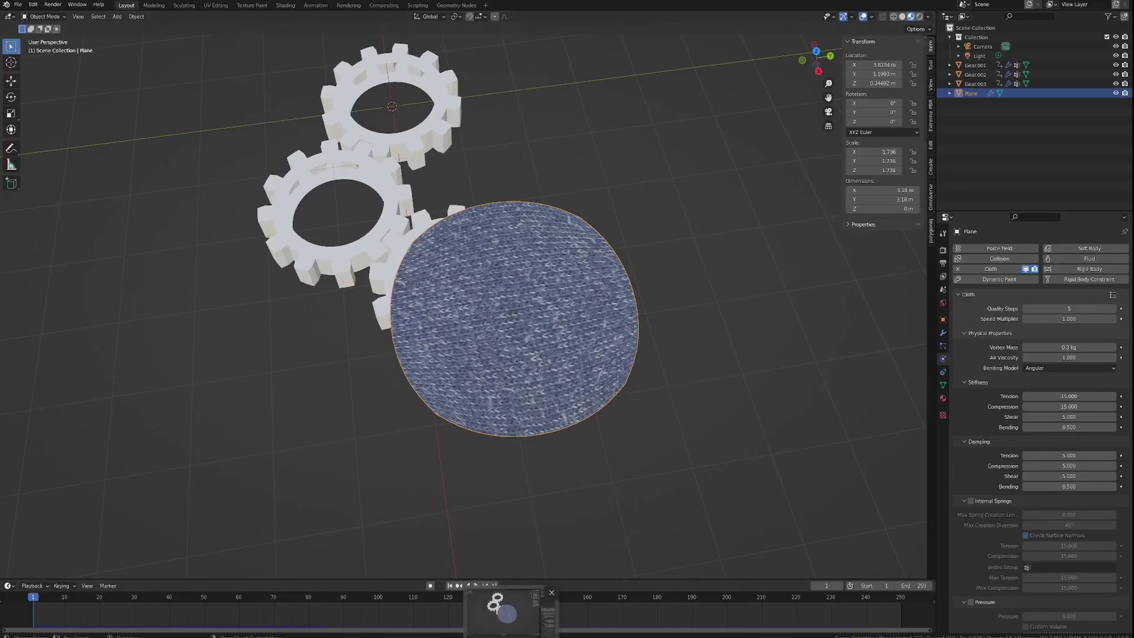
{"action": "mouse_move", "coordinate": [618, 636]}
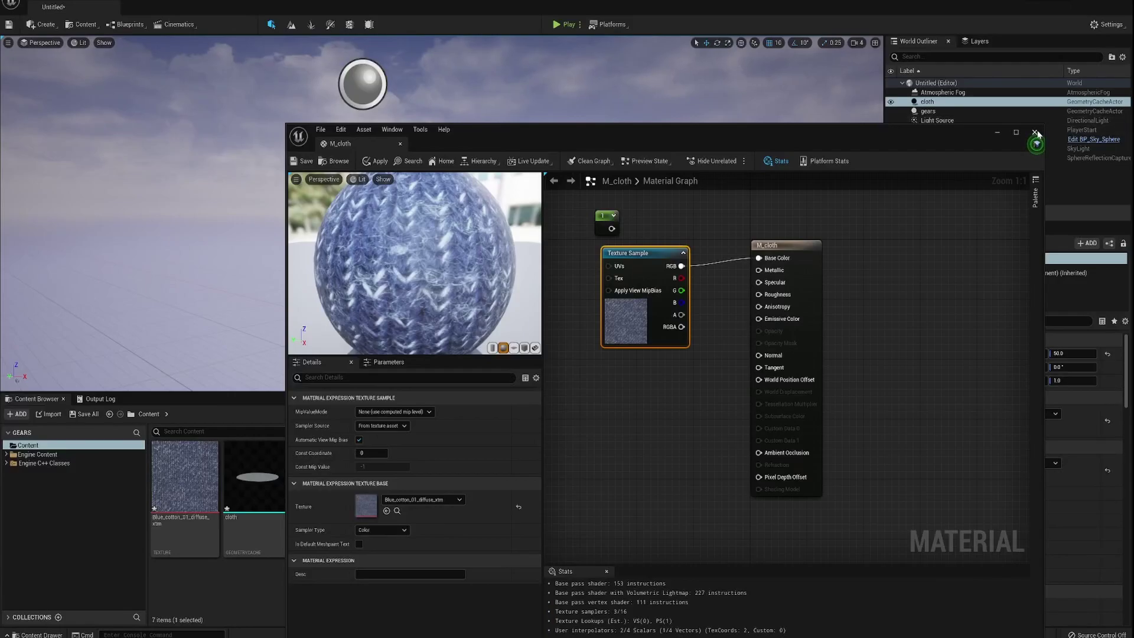
Close the M_cloth material with its changes saved, then reframe the level on the gears and cloth.
{"action": "left_click", "coordinate": [1035, 133]}
{"action": "left_click", "coordinate": [567, 351]}
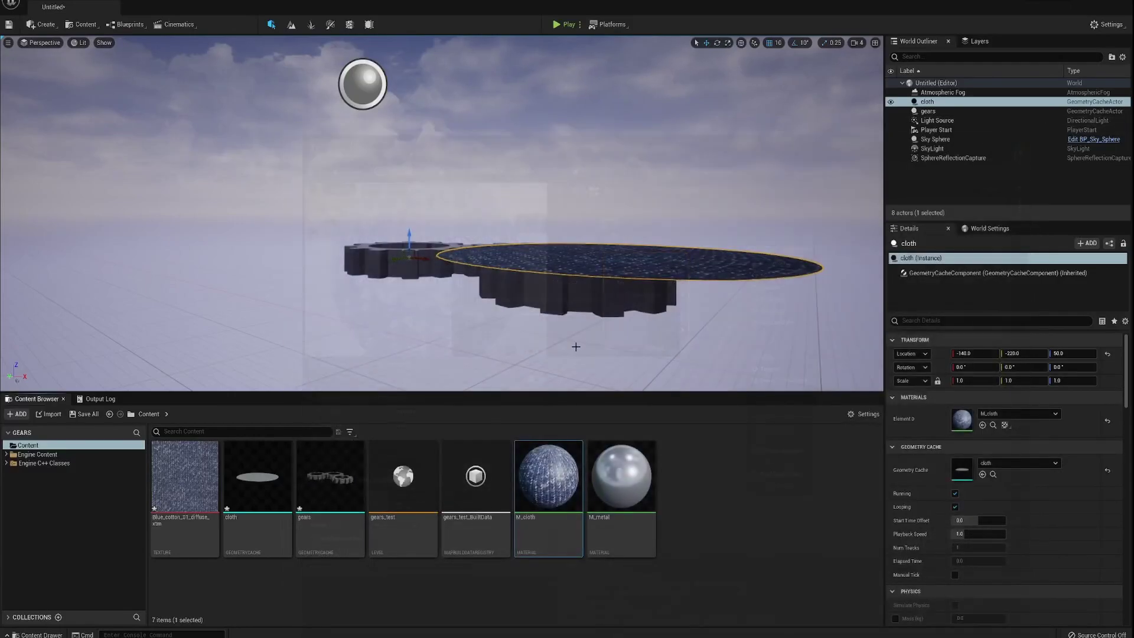
{"action": "left_click", "coordinate": [385, 332]}
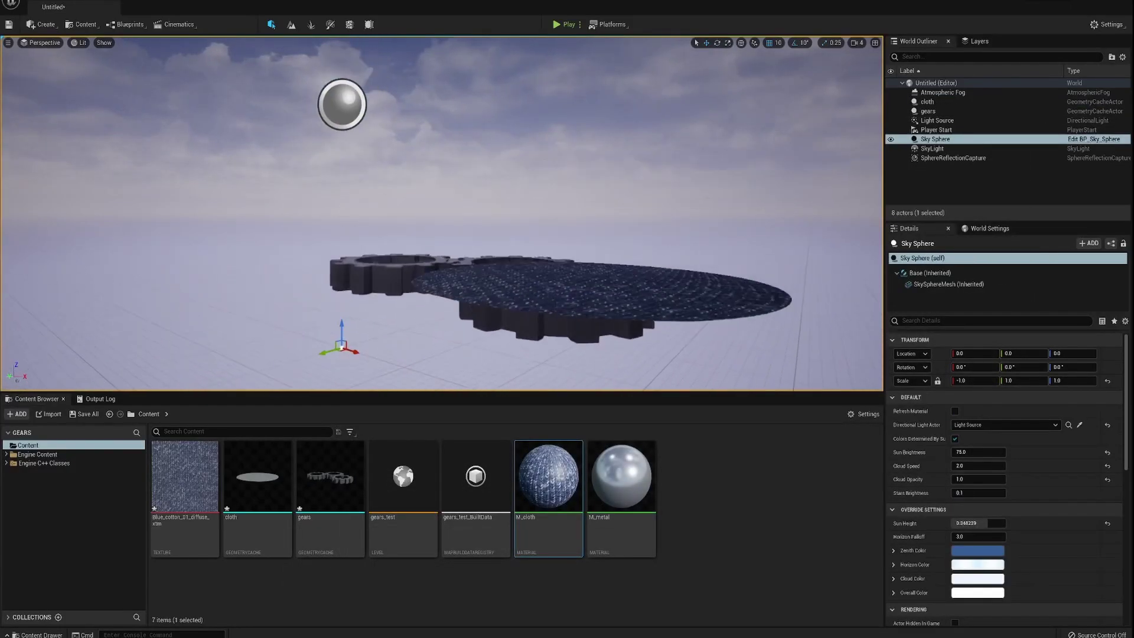
{"action": "left_click_drag", "start_coordinate": [443, 213], "coordinate": [449, 341]}
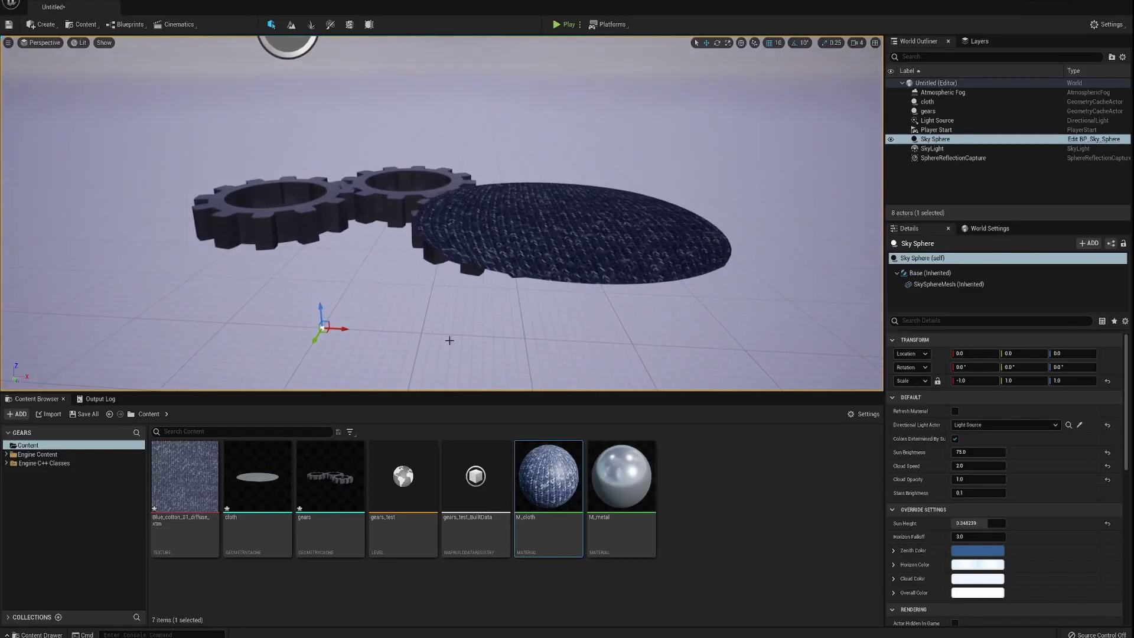